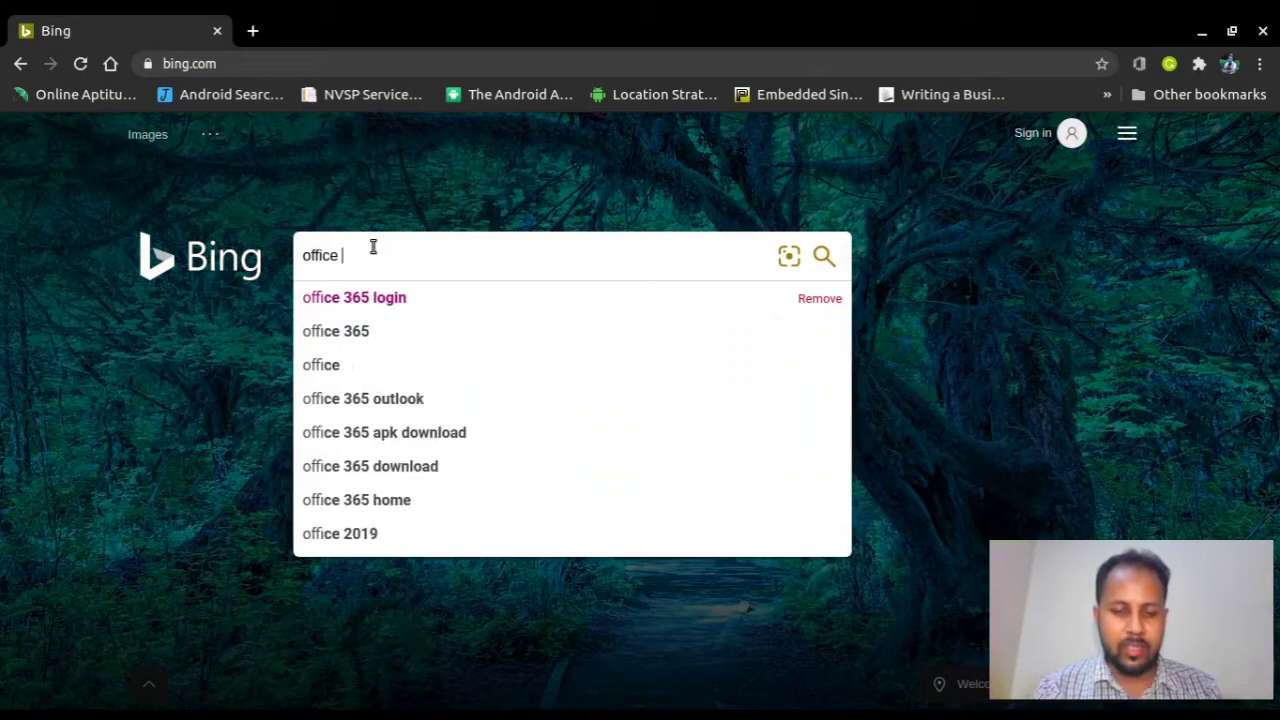
# Step: Search Bing for "office 365 login" and open the Office 365 login result from office.com
pyautogui.write('36')
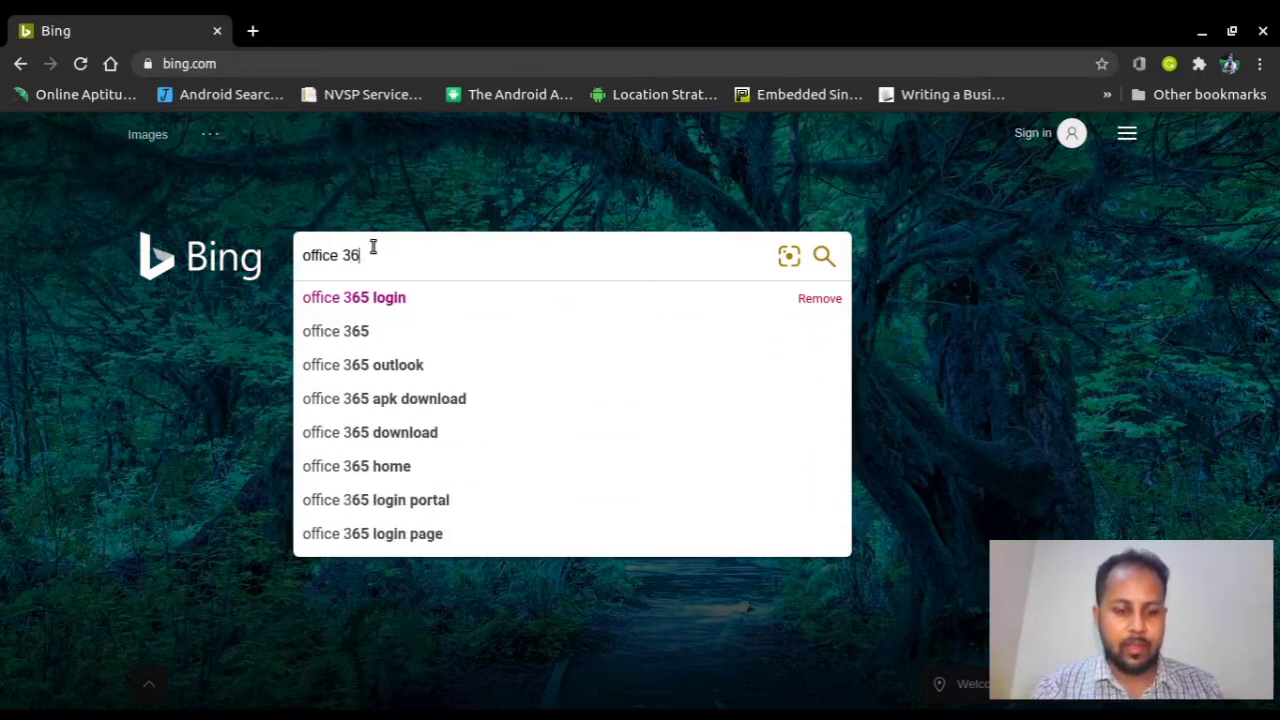
pyautogui.write('5')
pyautogui.press('Return')
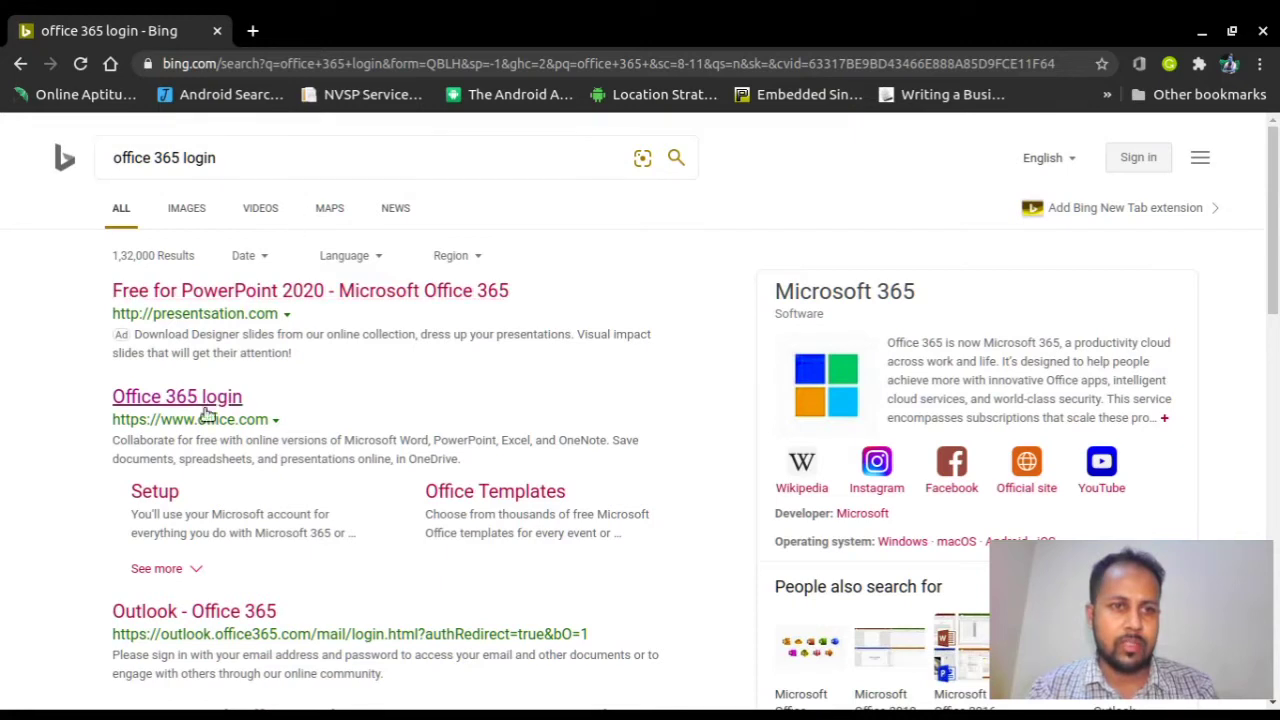
pyautogui.scroll(-1, 190, 360)
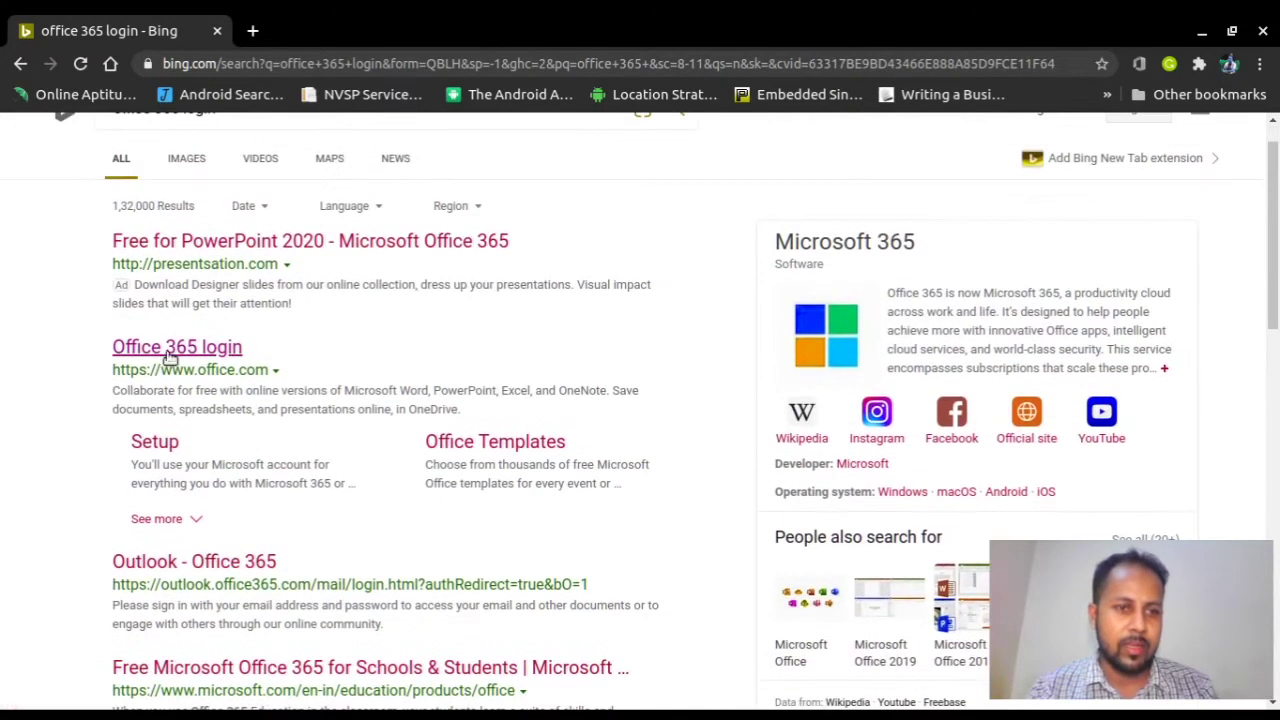
pyautogui.click(190, 348)
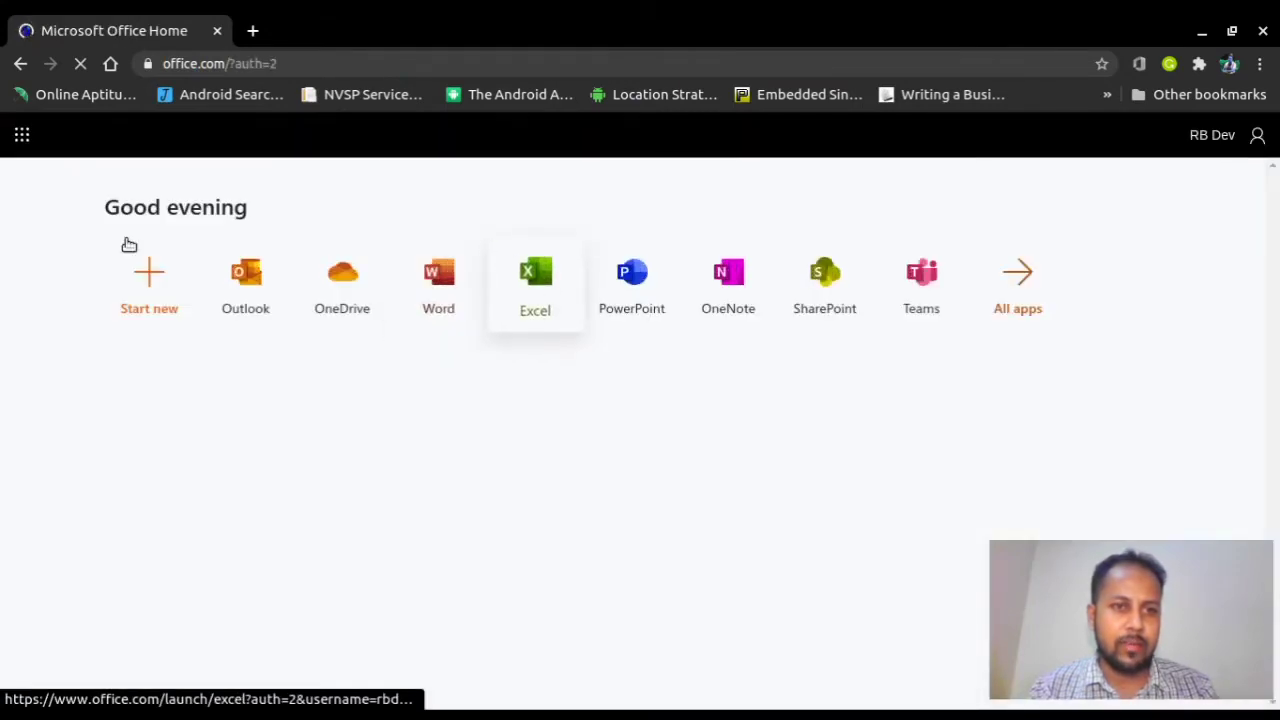
# Step: View the signed-in account's details on the Office home page and close them again
pyautogui.click(1222, 136)
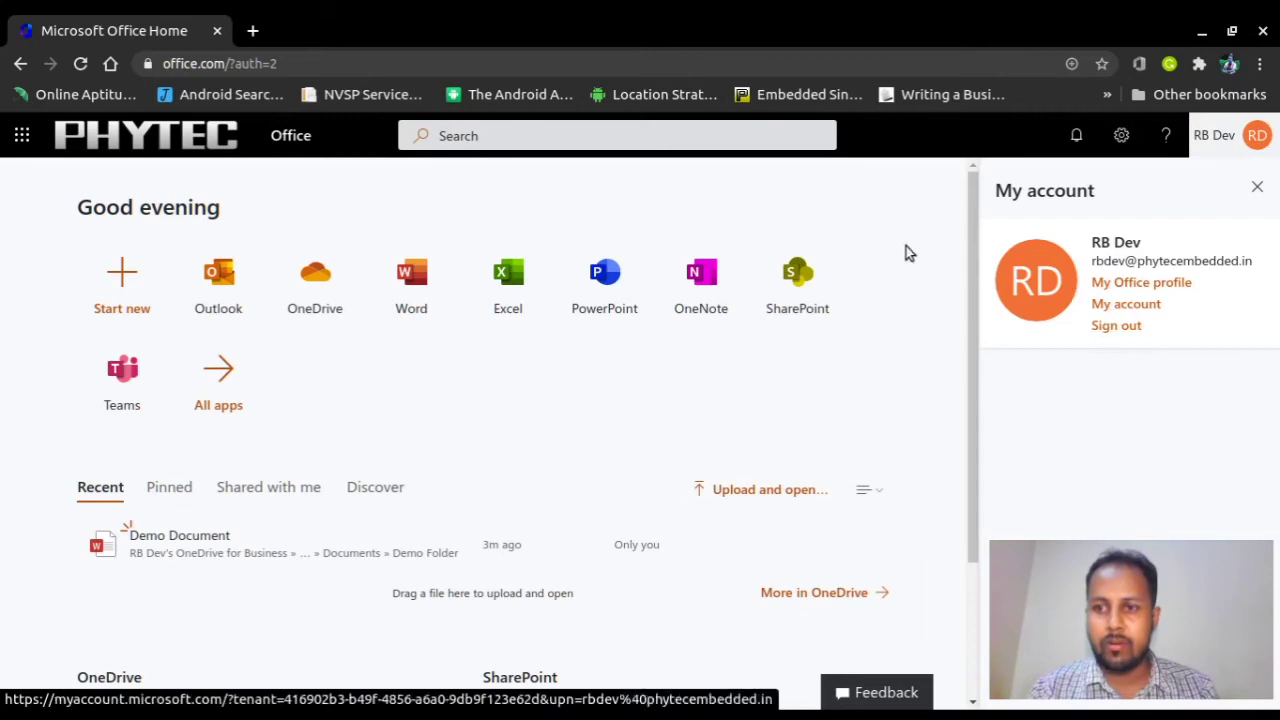
pyautogui.click(1257, 188)
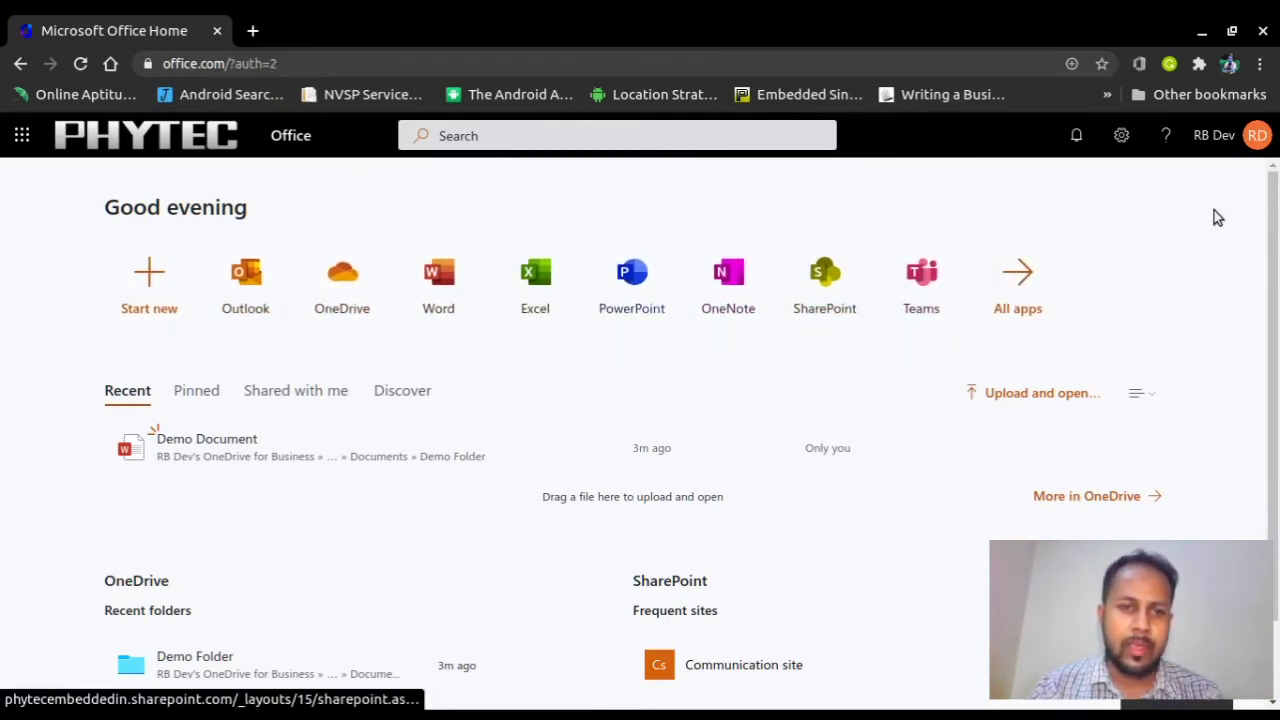
pyautogui.click(1252, 136)
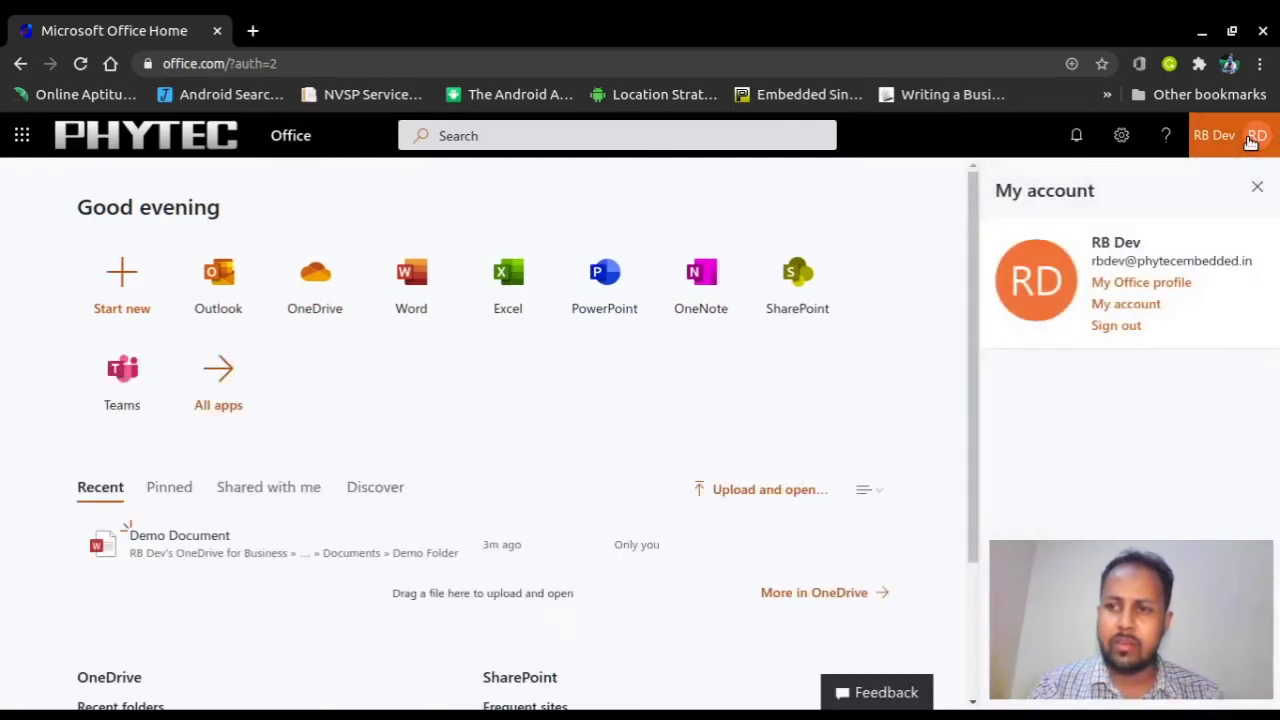
pyautogui.click(1258, 190)
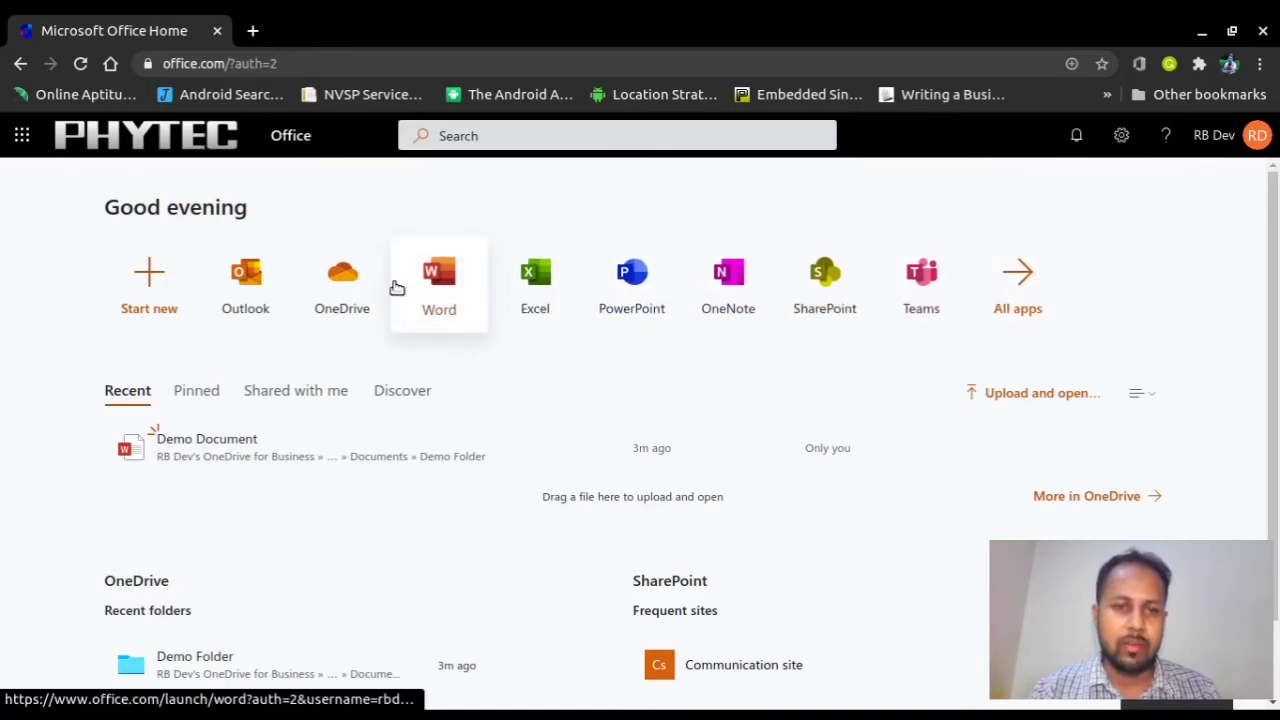
# Step: Open OneDrive from the Office home page
pyautogui.scroll(-1, 700, 343)
pyautogui.scroll(1, 700, 343)
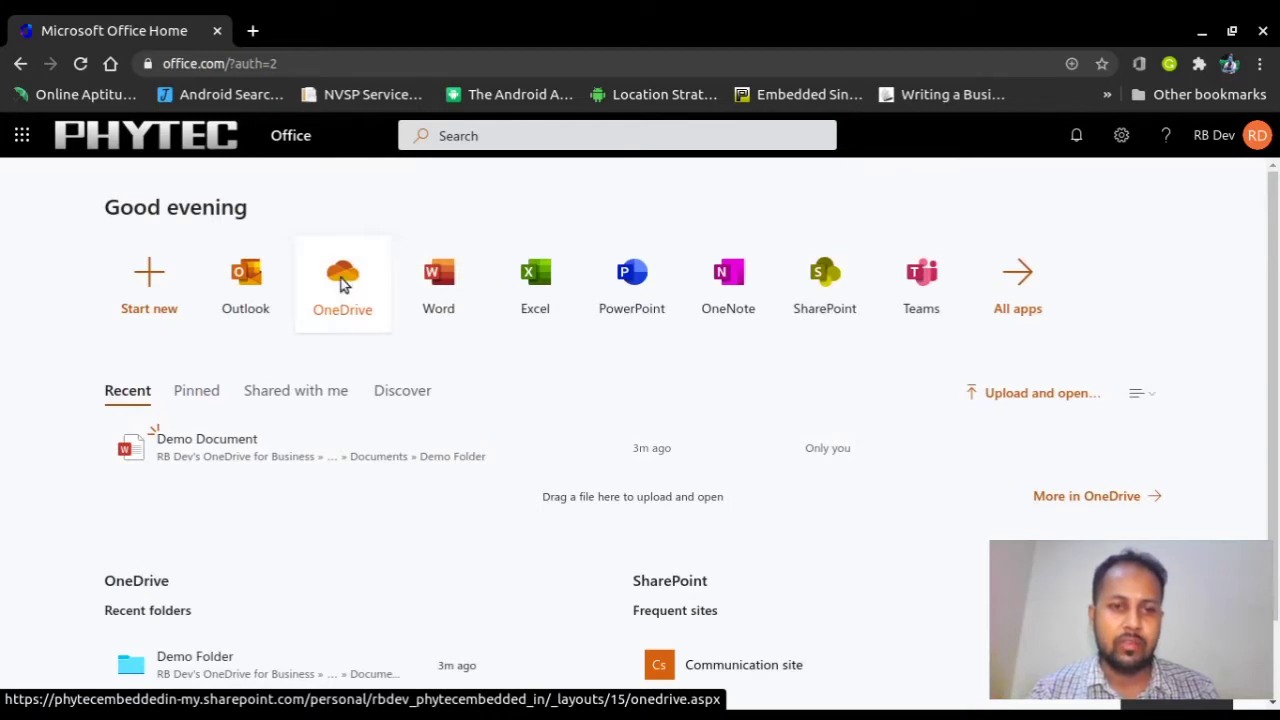
pyautogui.click(343, 283)
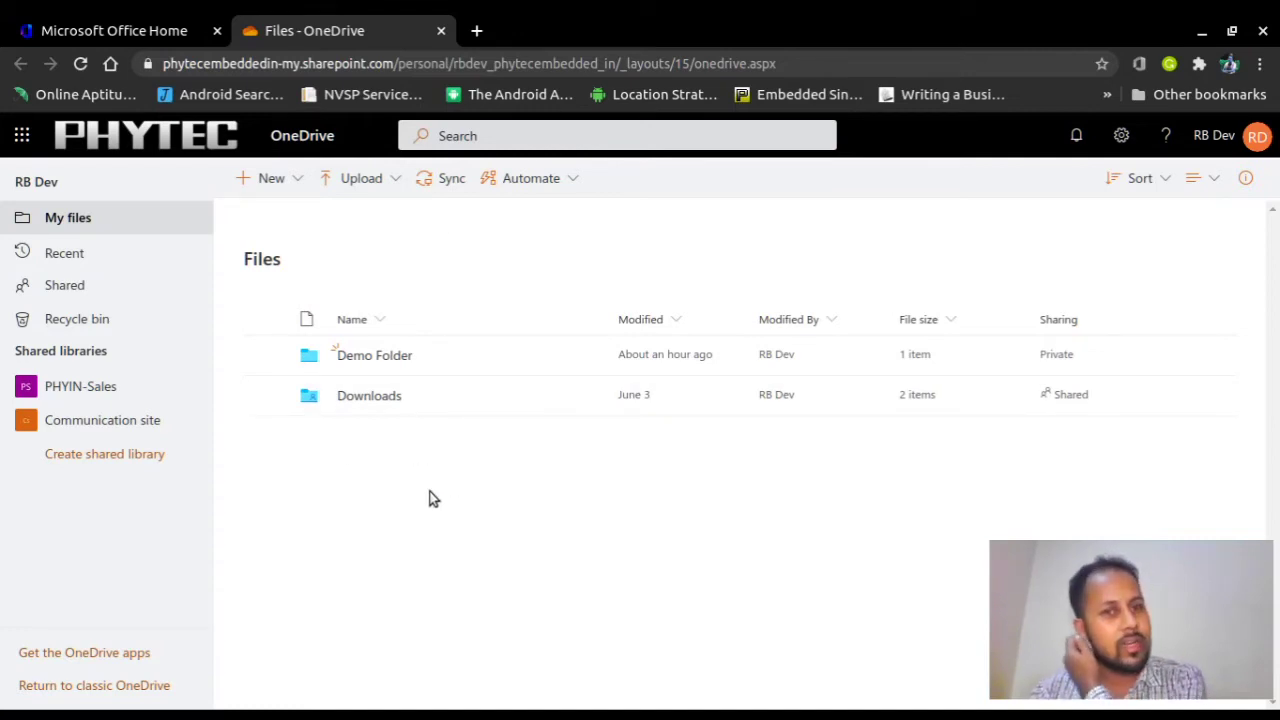
# Step: Examine OneDrive's options for creating and uploading items, and the contents of the Downloads folder, returning to the Files list
pyautogui.click(277, 177)
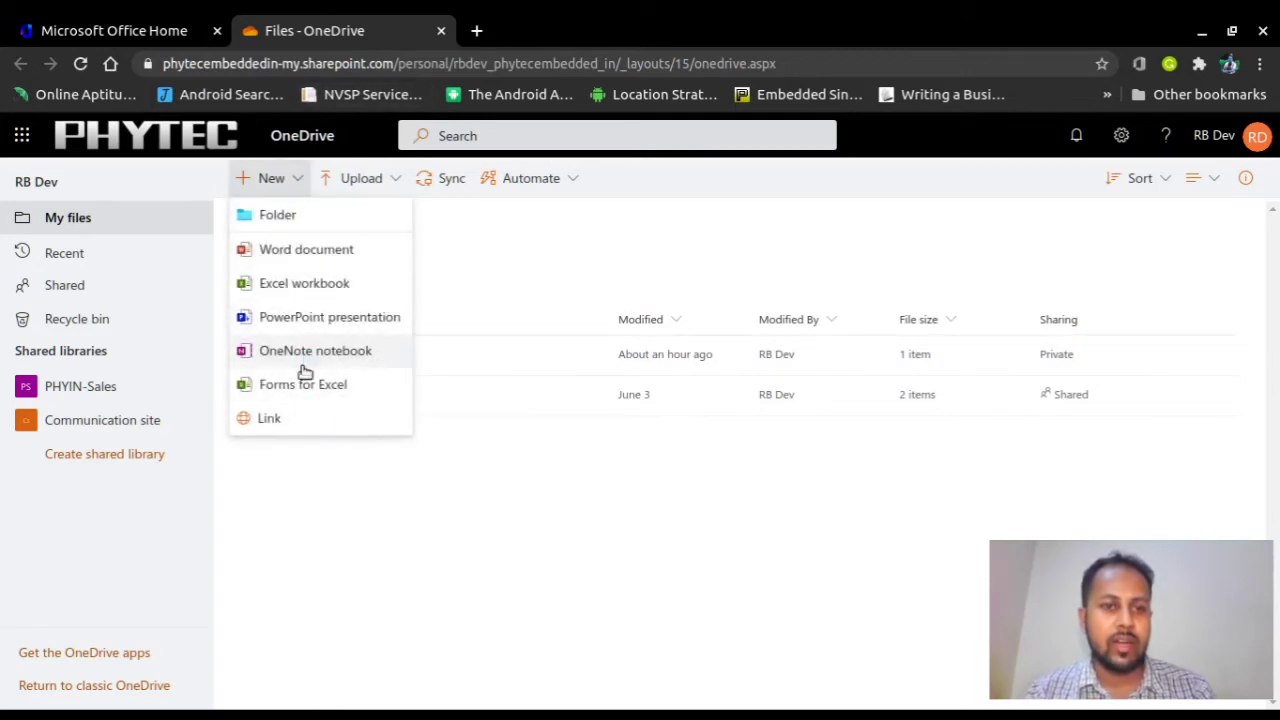
pyautogui.click(323, 491)
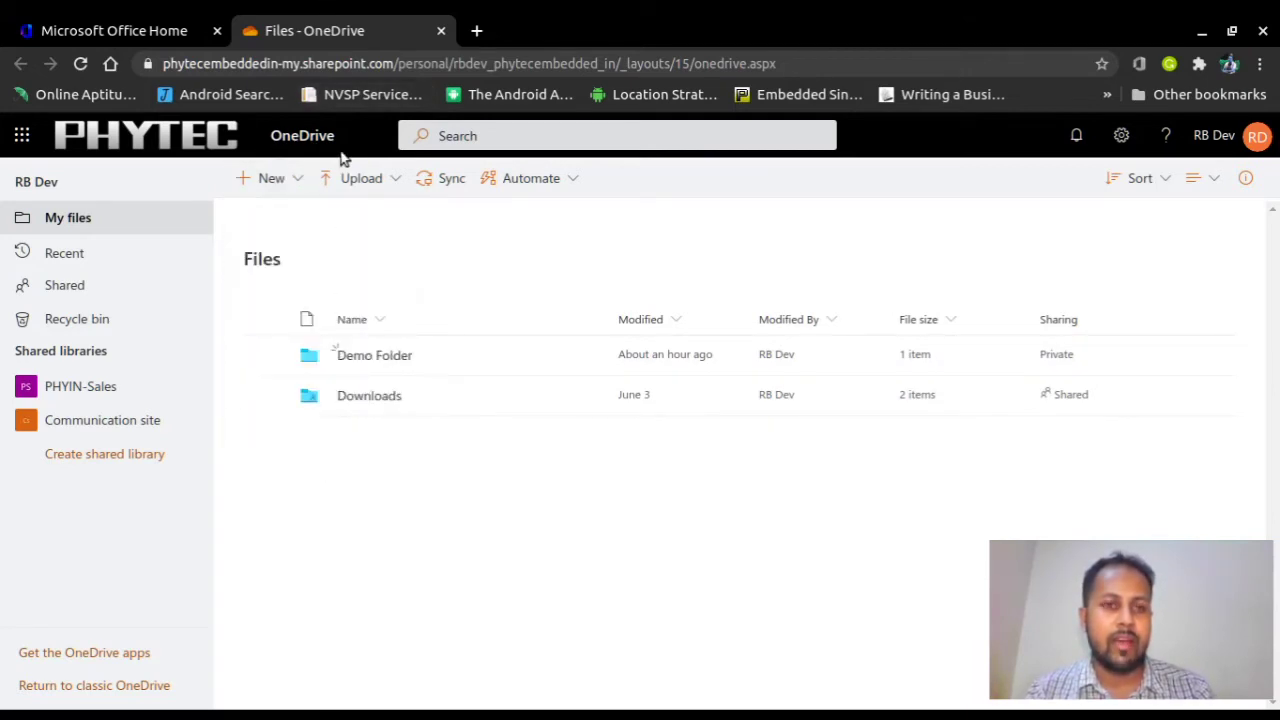
pyautogui.click(365, 179)
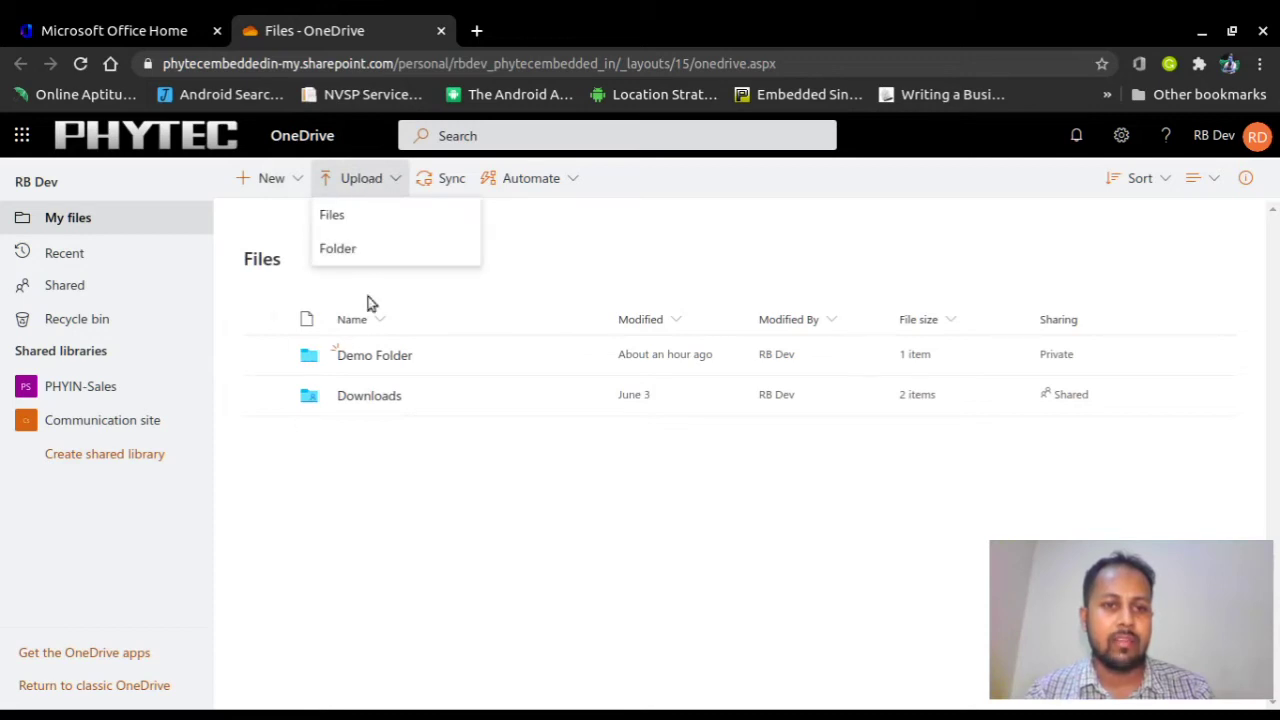
pyautogui.click(386, 526)
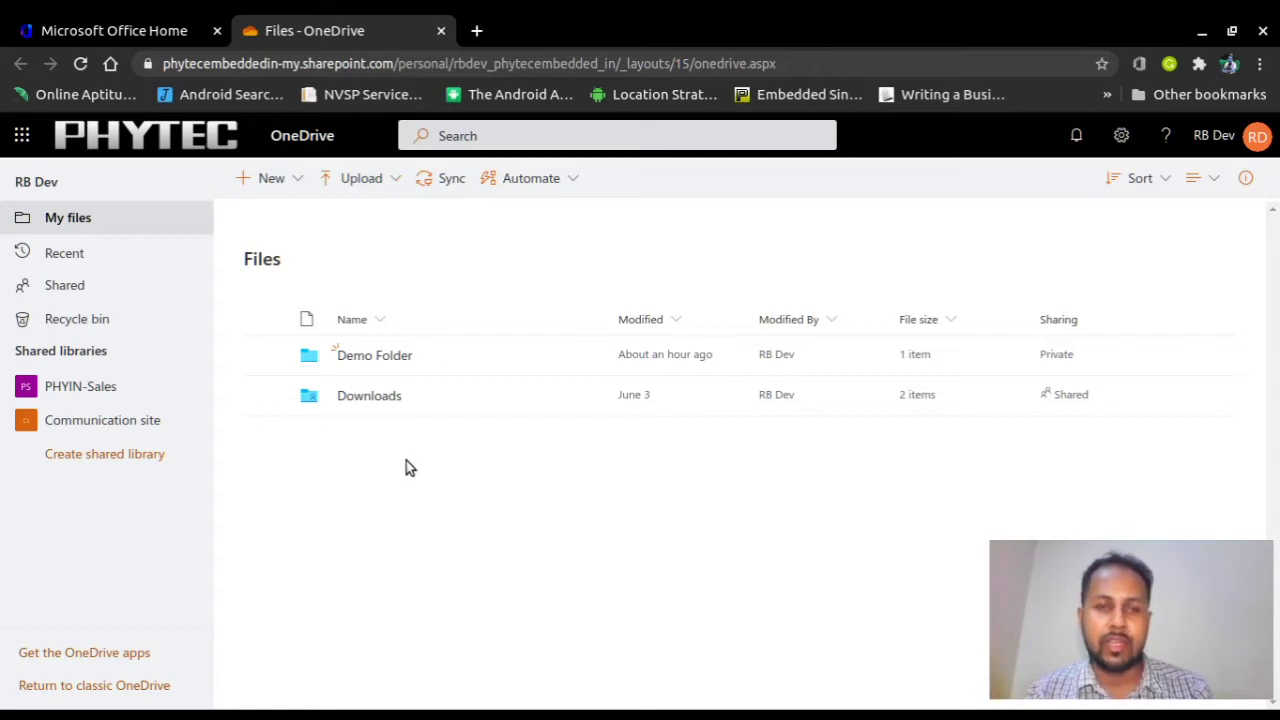
pyautogui.click(286, 178)
pyautogui.click(457, 220)
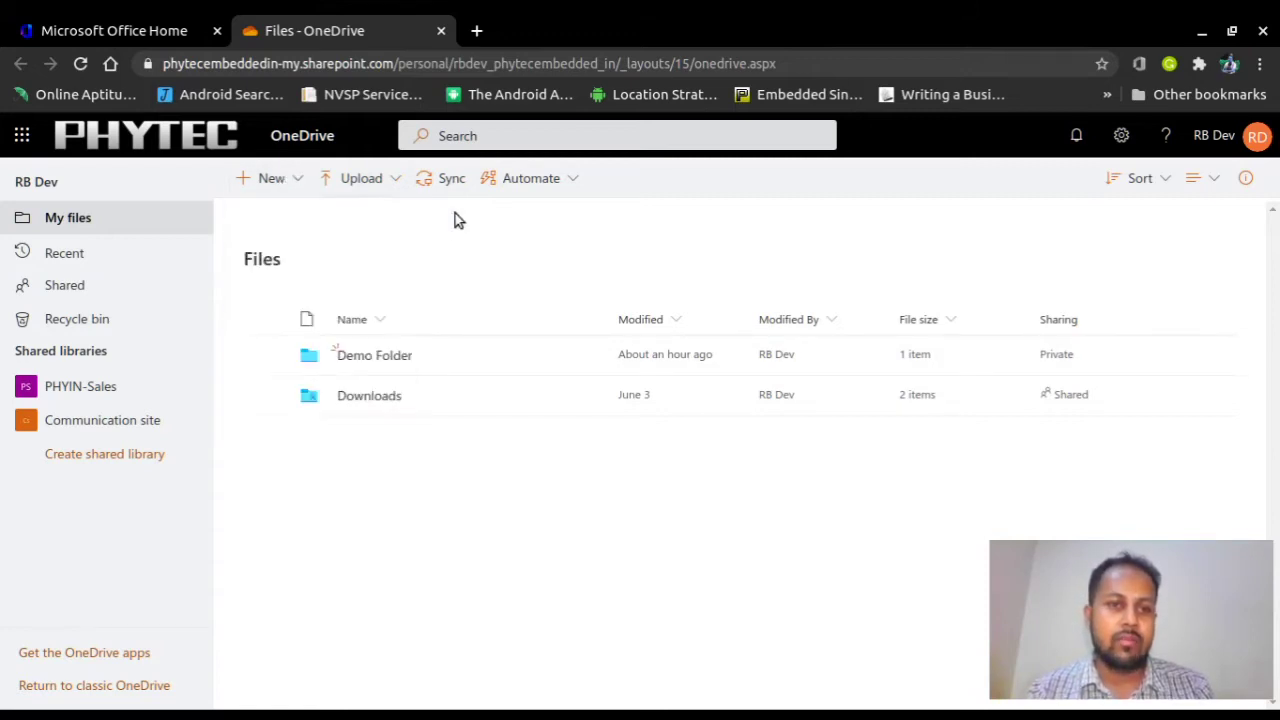
pyautogui.click(369, 396)
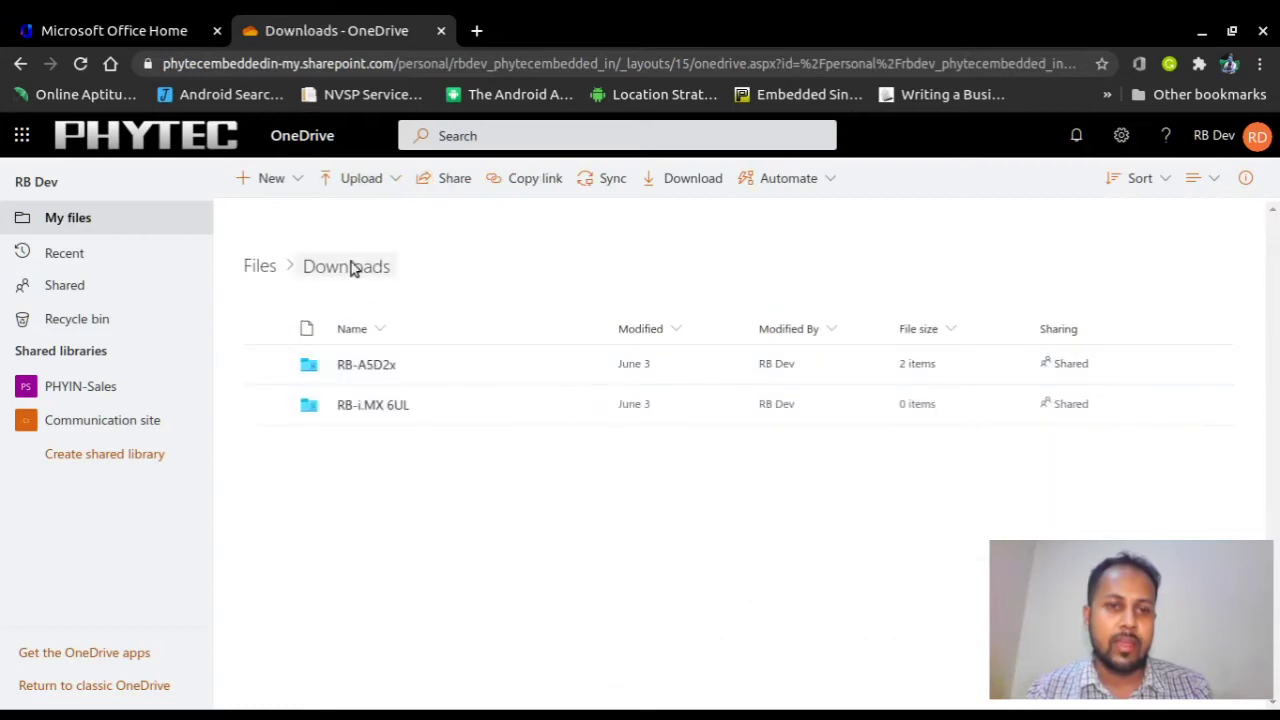
pyautogui.click(262, 267)
# Step: Create a new PowerPoint presentation inside Demo Folder
pyautogui.click(365, 356)
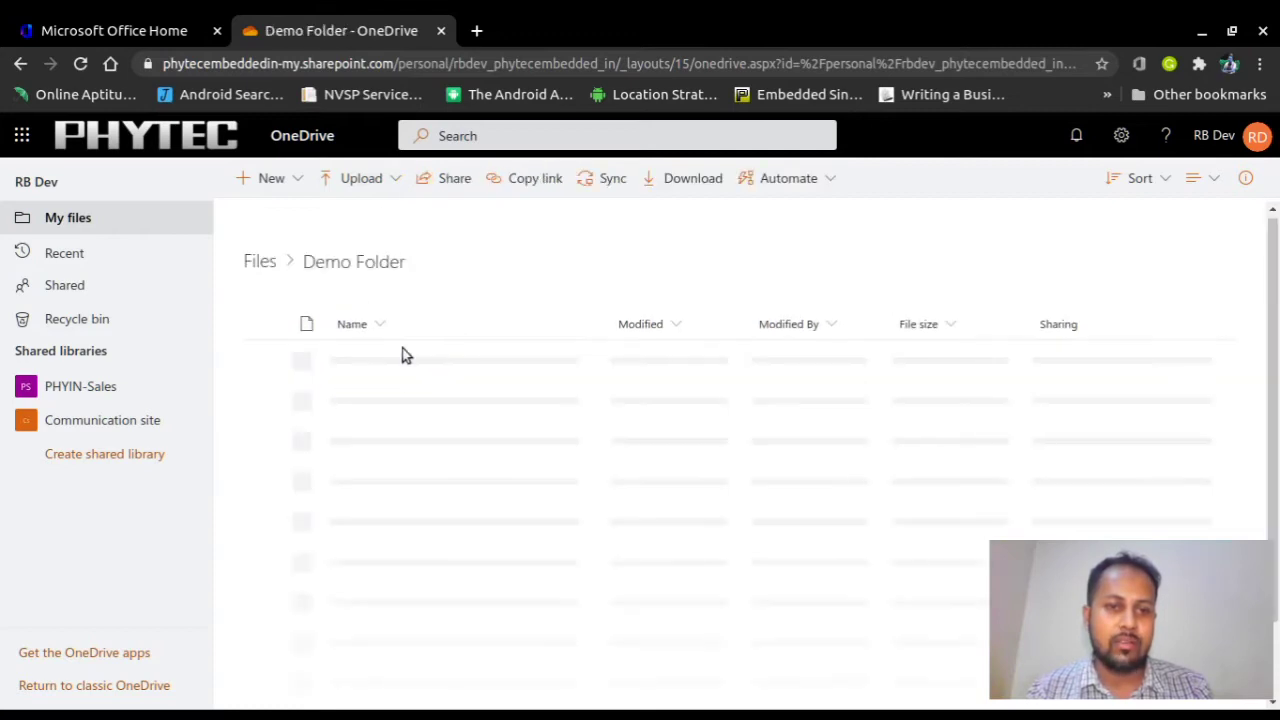
pyautogui.click(280, 180)
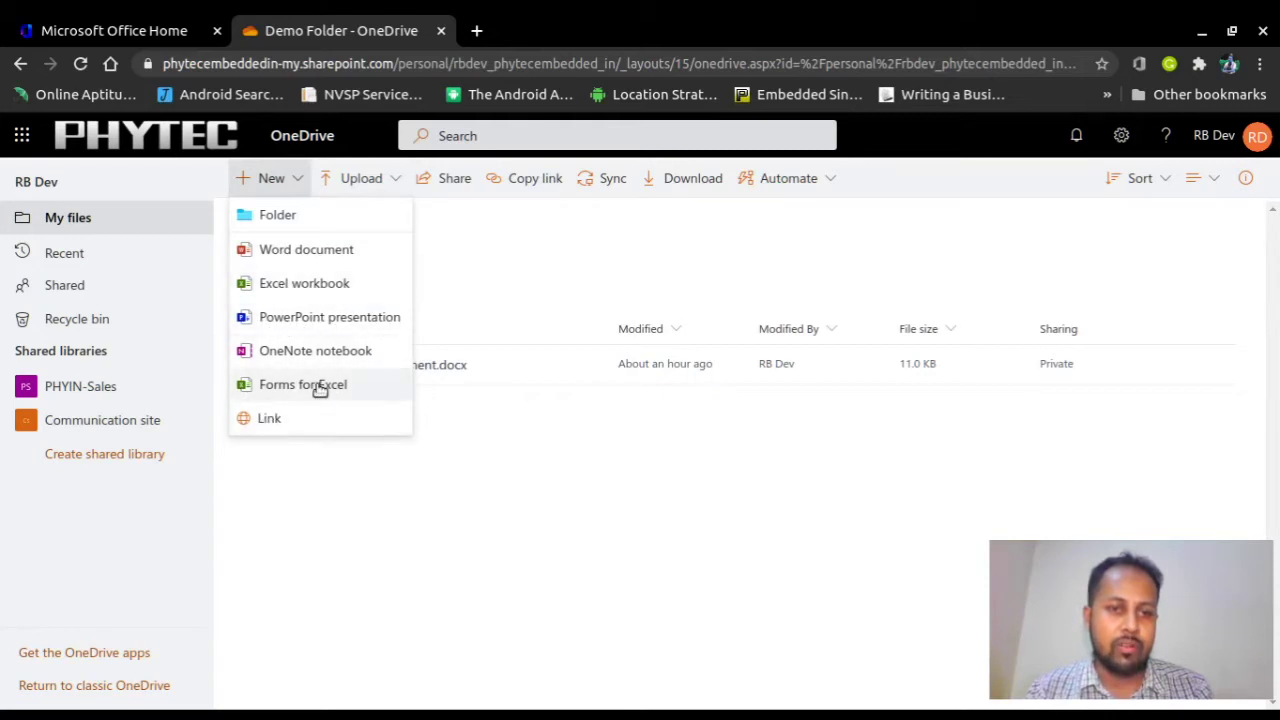
pyautogui.click(313, 317)
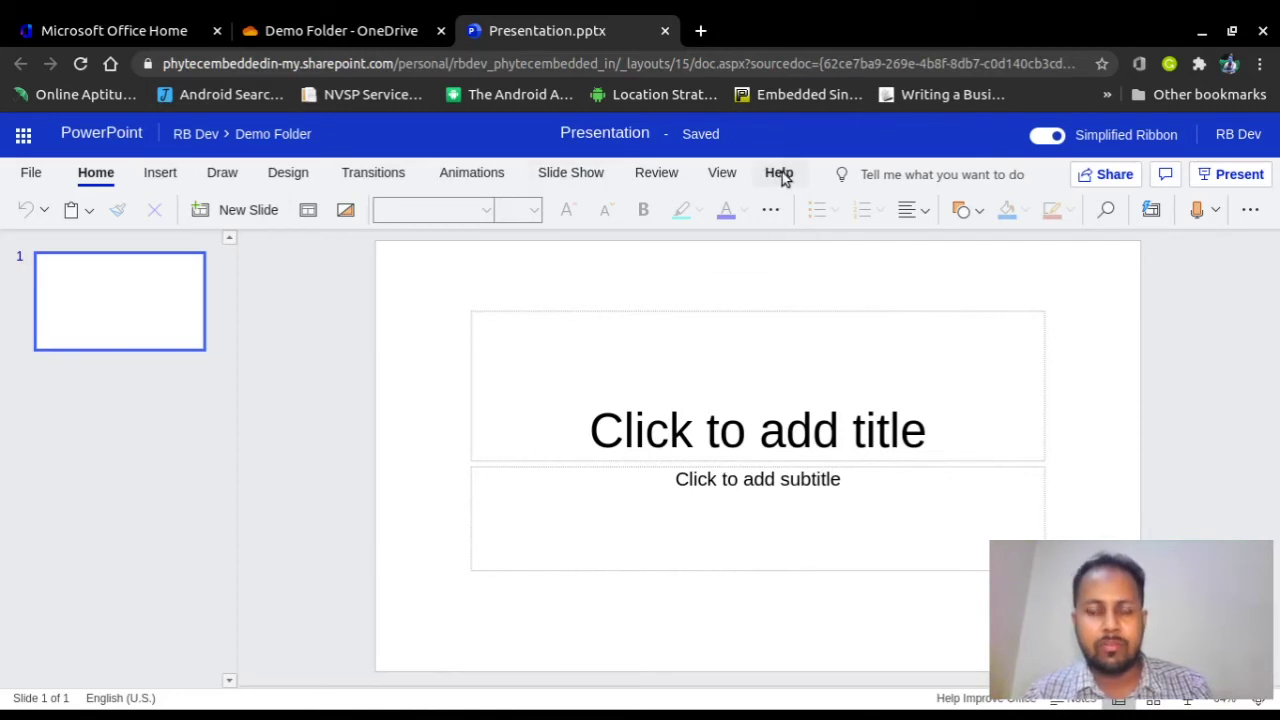
# Step: Browse the stock images available for the slide and close the collection without inserting one
pyautogui.click(162, 176)
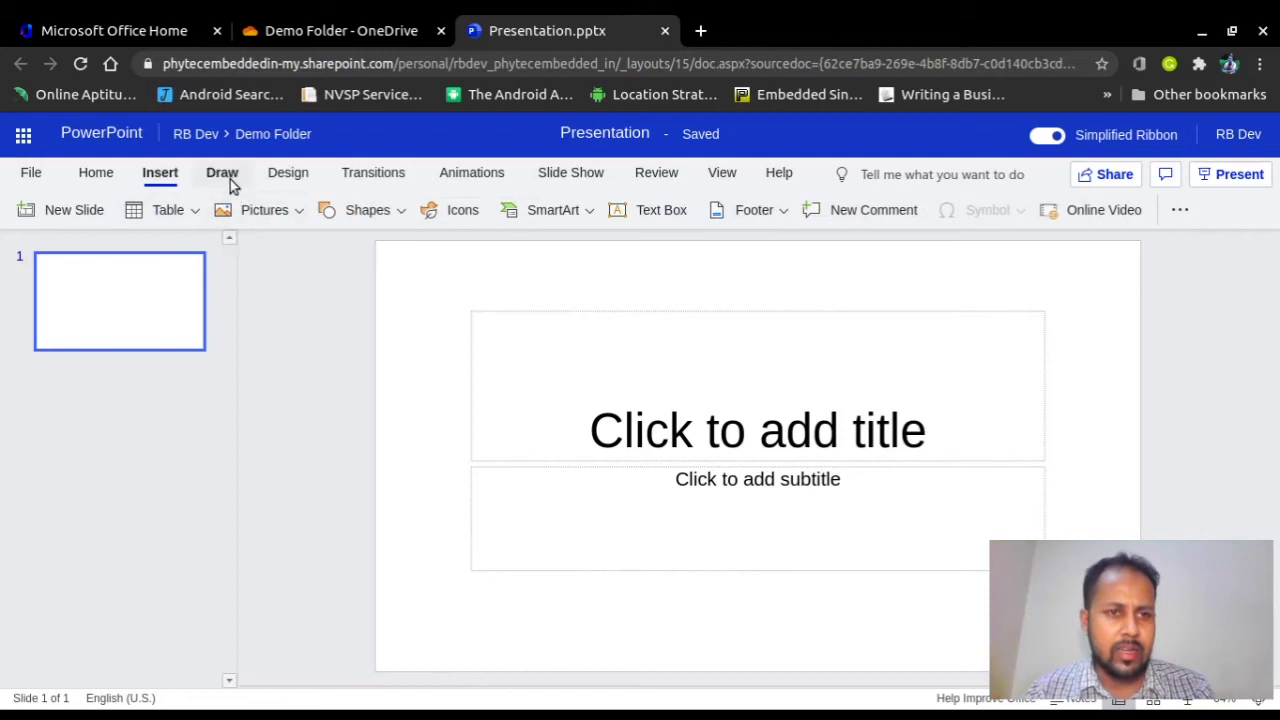
pyautogui.click(230, 182)
pyautogui.click(163, 176)
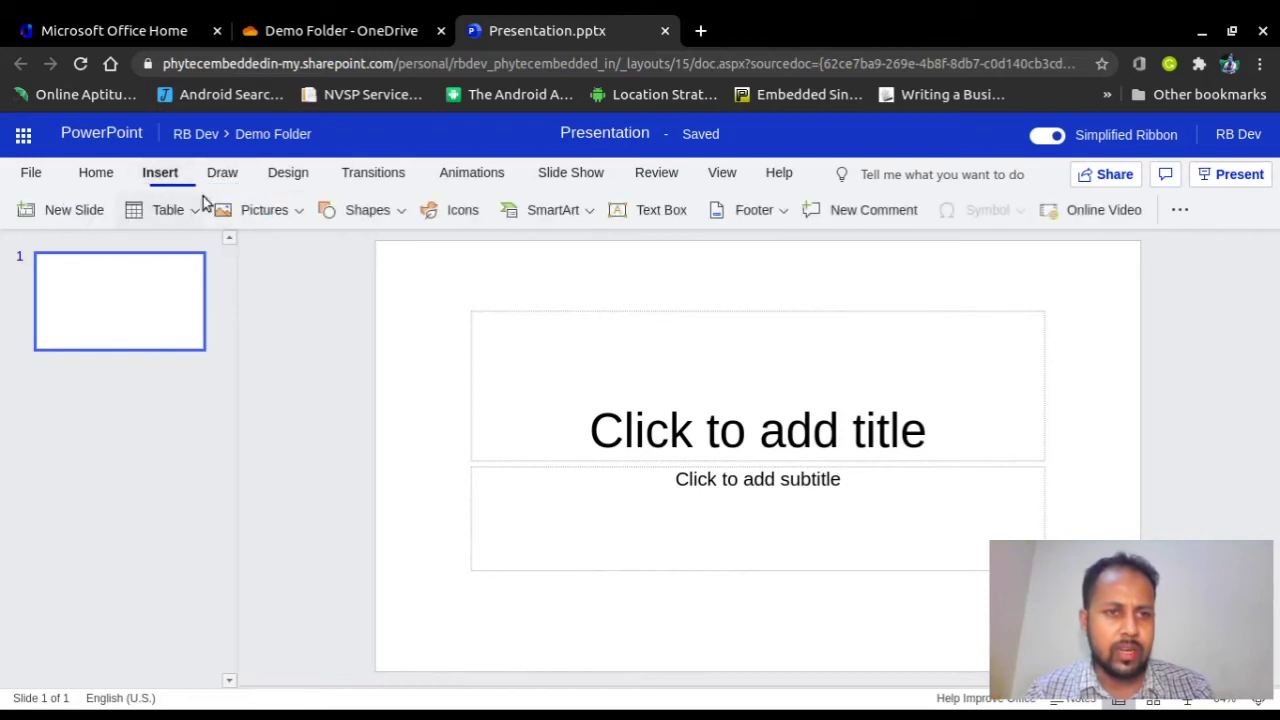
pyautogui.click(266, 212)
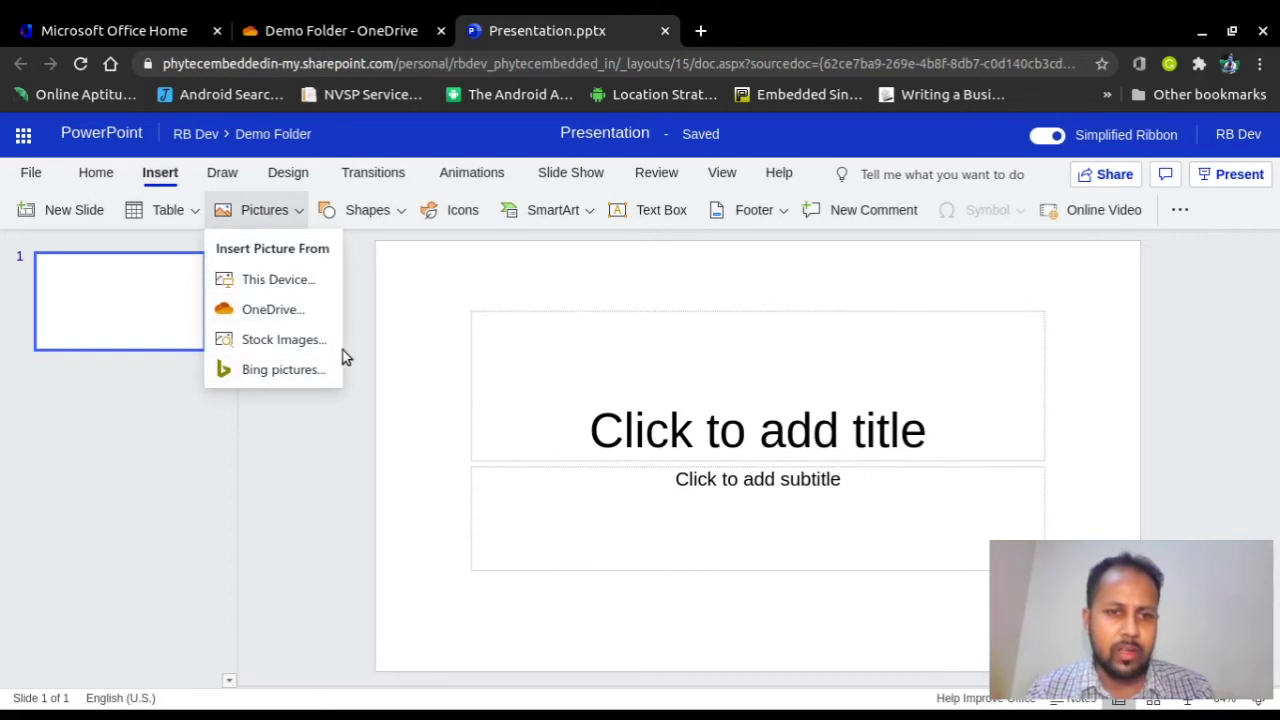
pyautogui.click(268, 340)
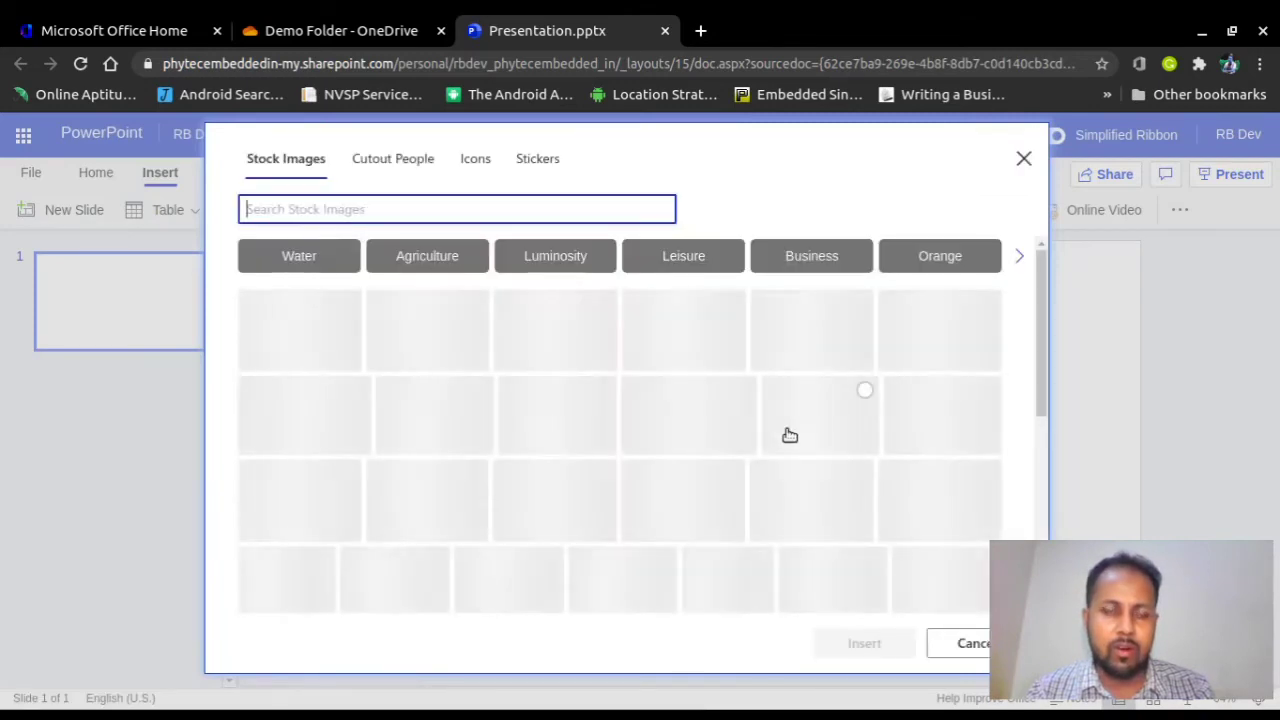
pyautogui.scroll(-3, 763, 420)
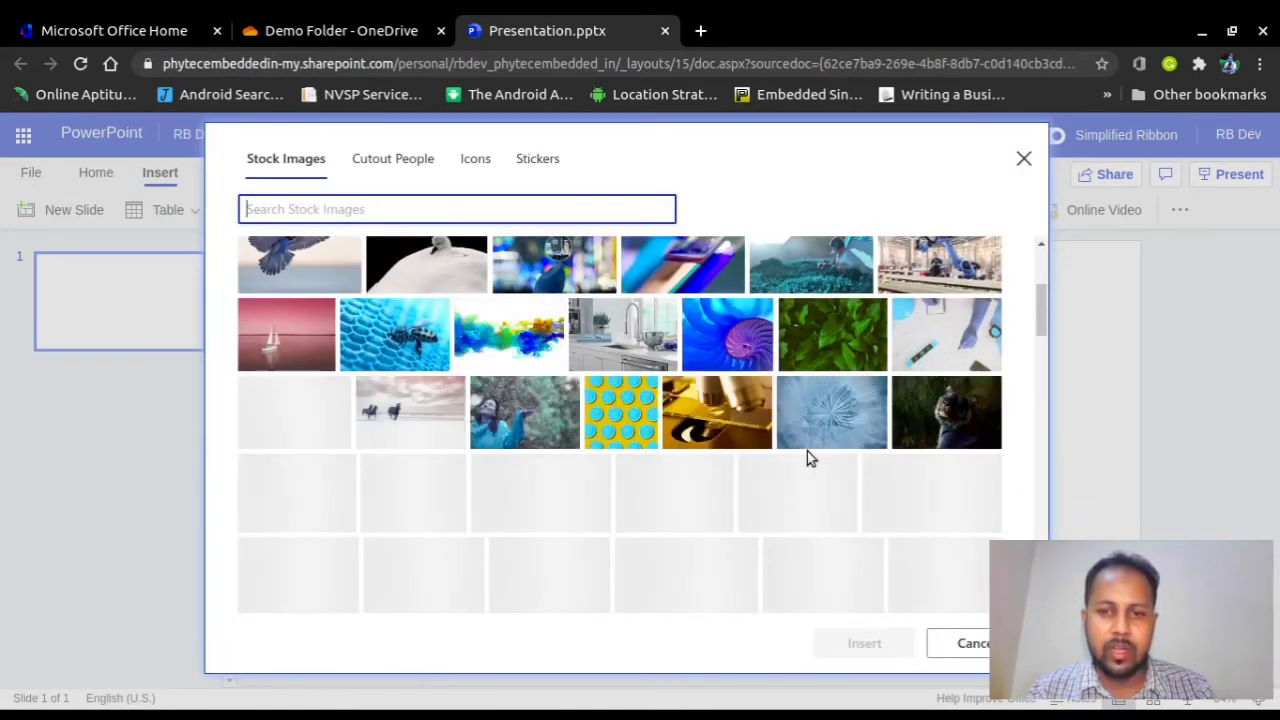
pyautogui.scroll(3, 807, 451)
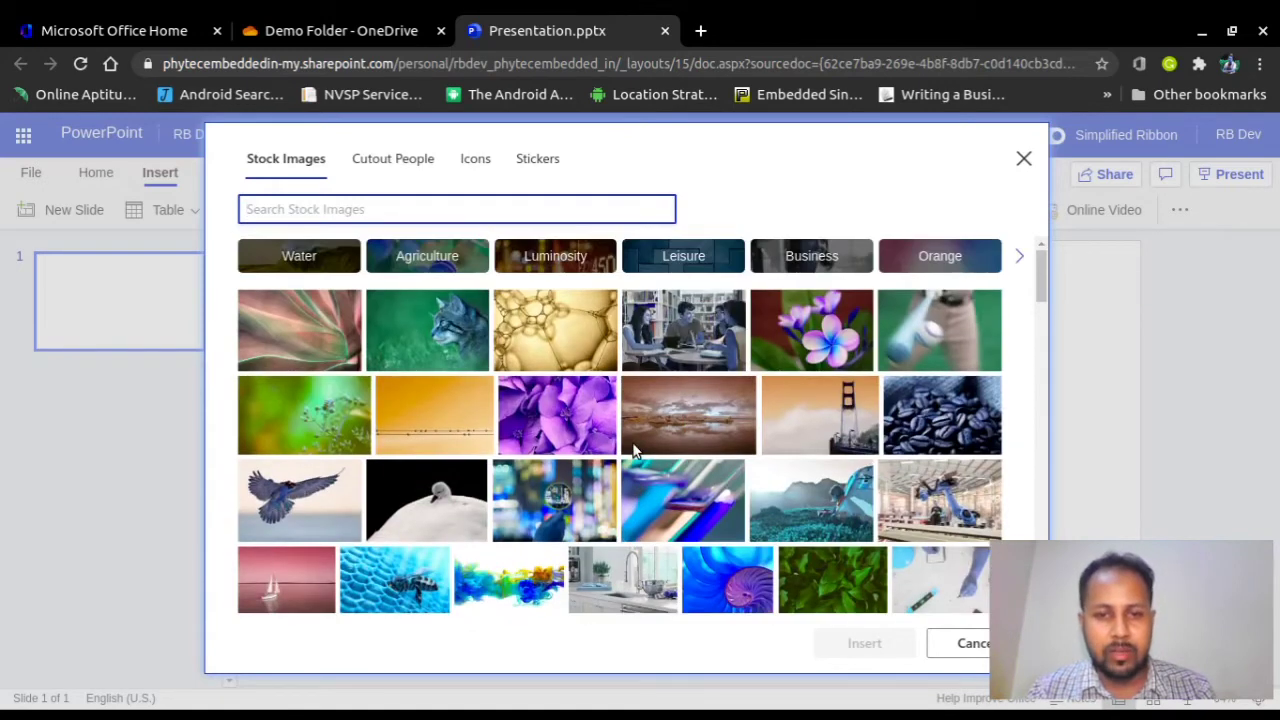
pyautogui.click(1023, 160)
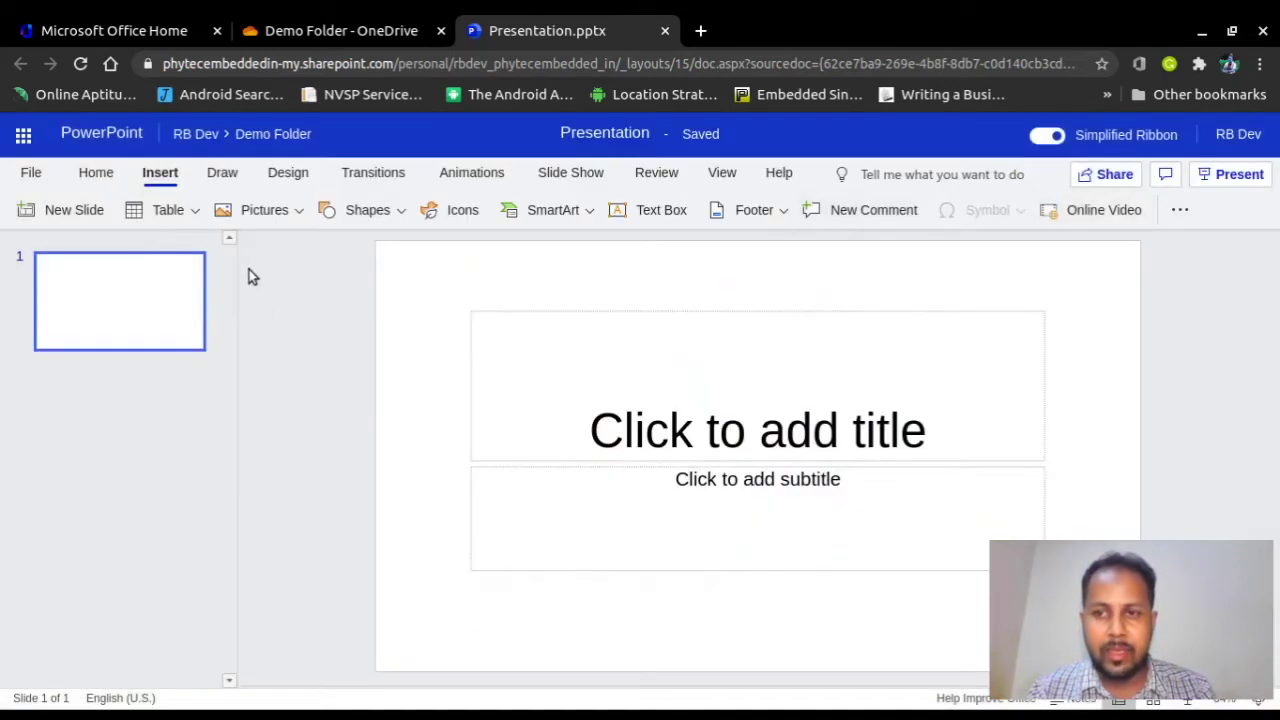
# Step: Browse the Bing picture categories available for the slide and close them without inserting a picture
pyautogui.click(260, 212)
pyautogui.click(260, 370)
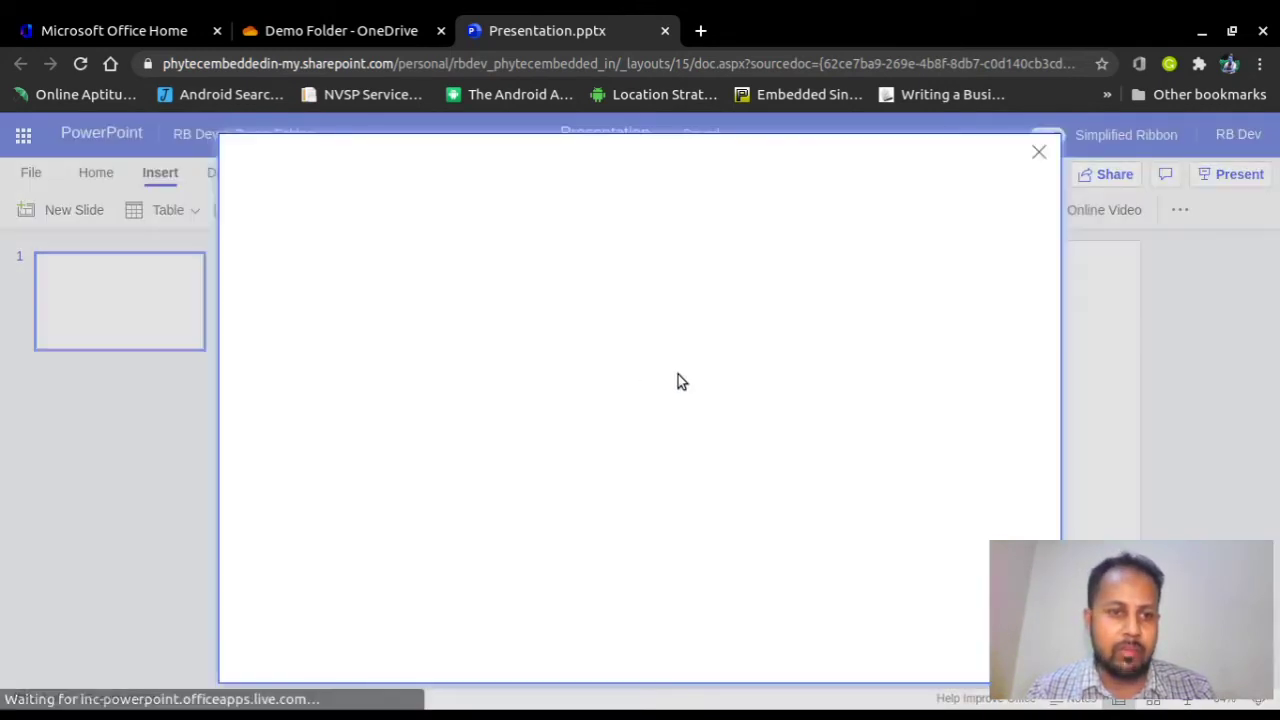
pyautogui.scroll(-7, 714, 460)
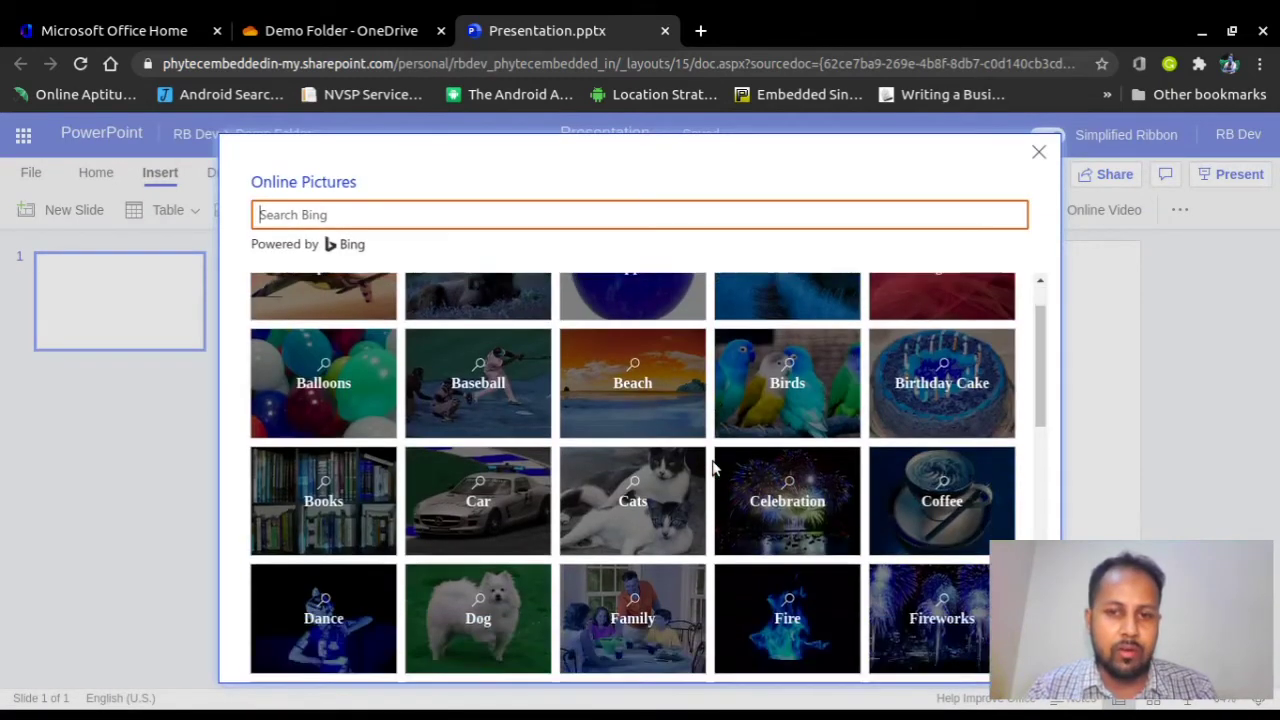
pyautogui.scroll(4, 714, 460)
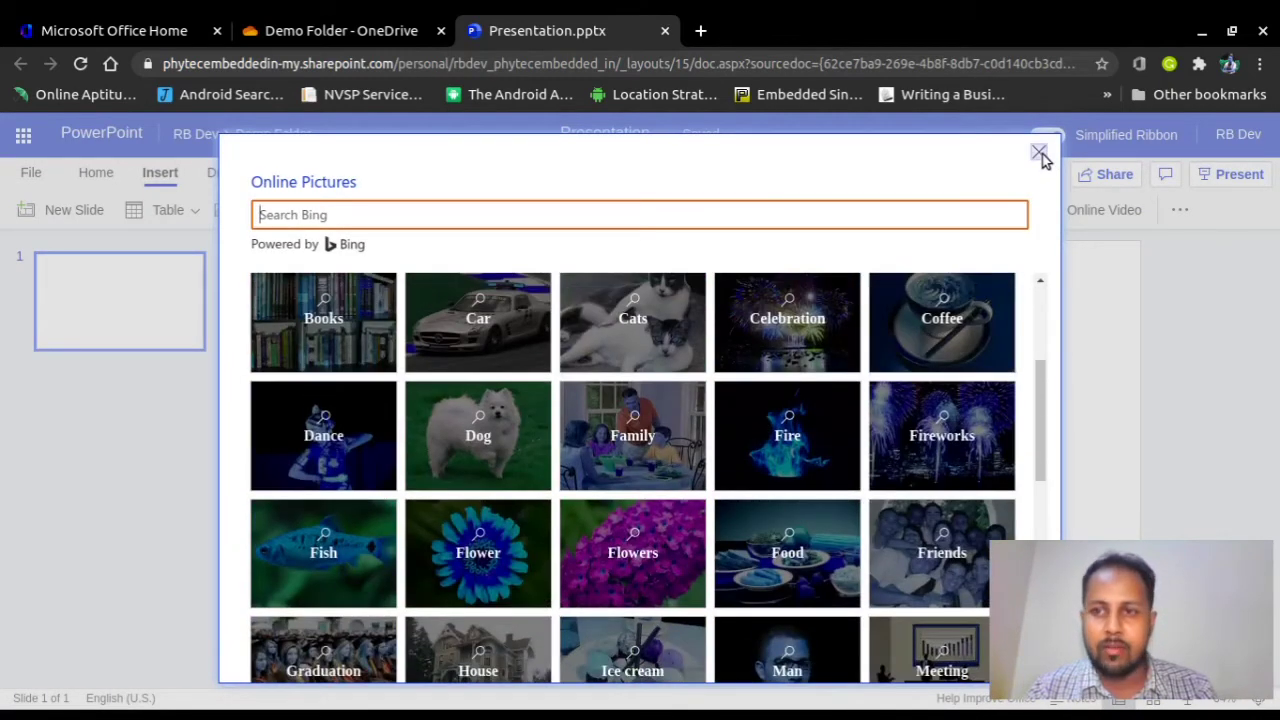
pyautogui.click(1040, 153)
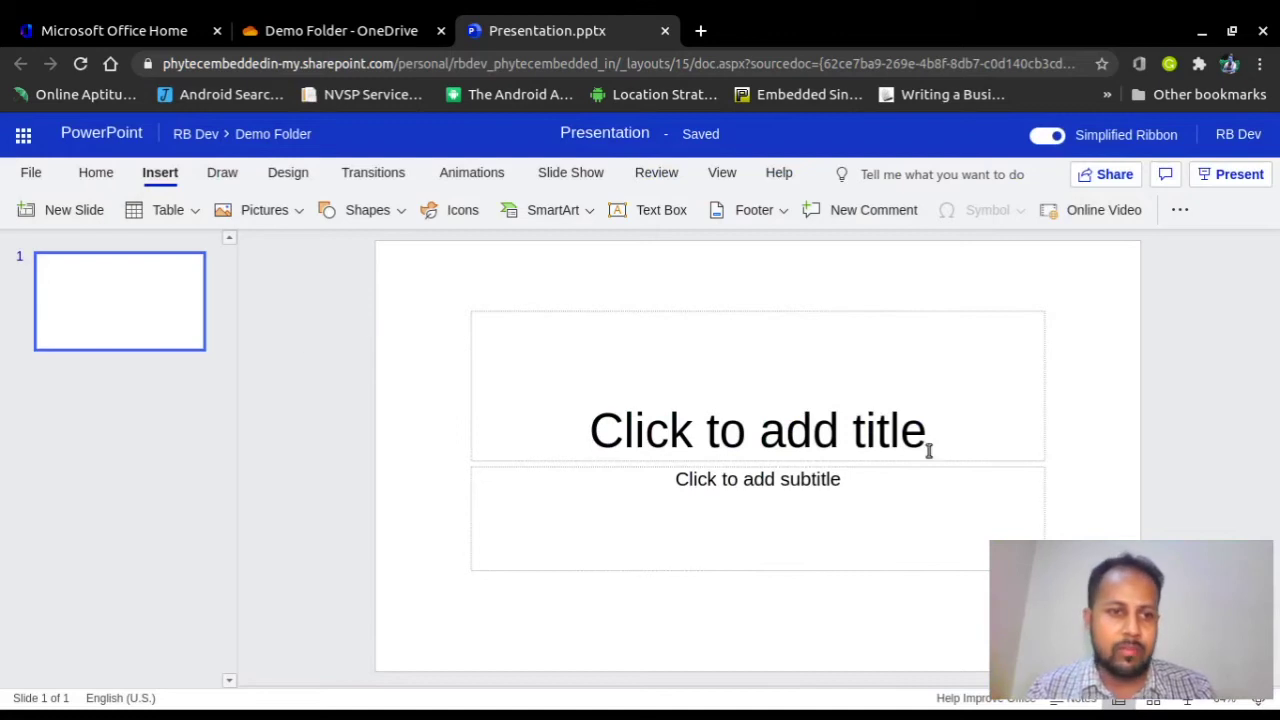
# Step: Enter "This is a test PPT" as the title of the first slide
pyautogui.click(898, 446)
pyautogui.write('This')
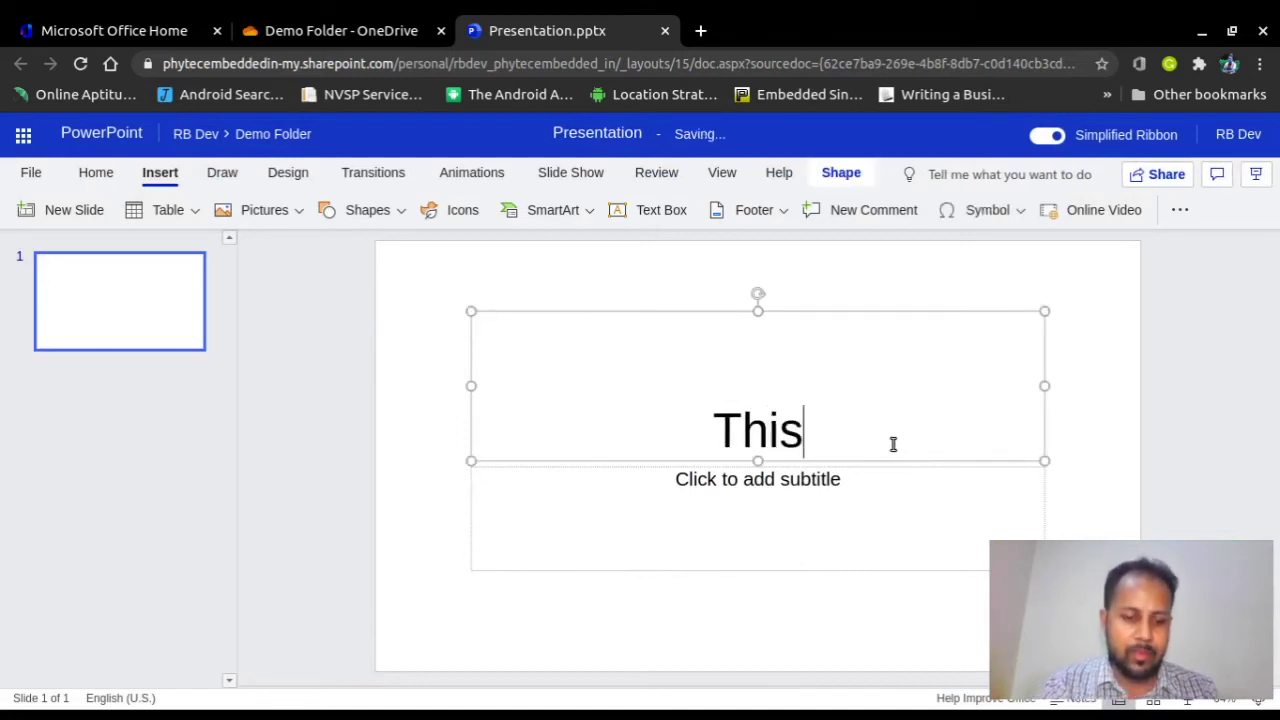
pyautogui.write(' is a ')
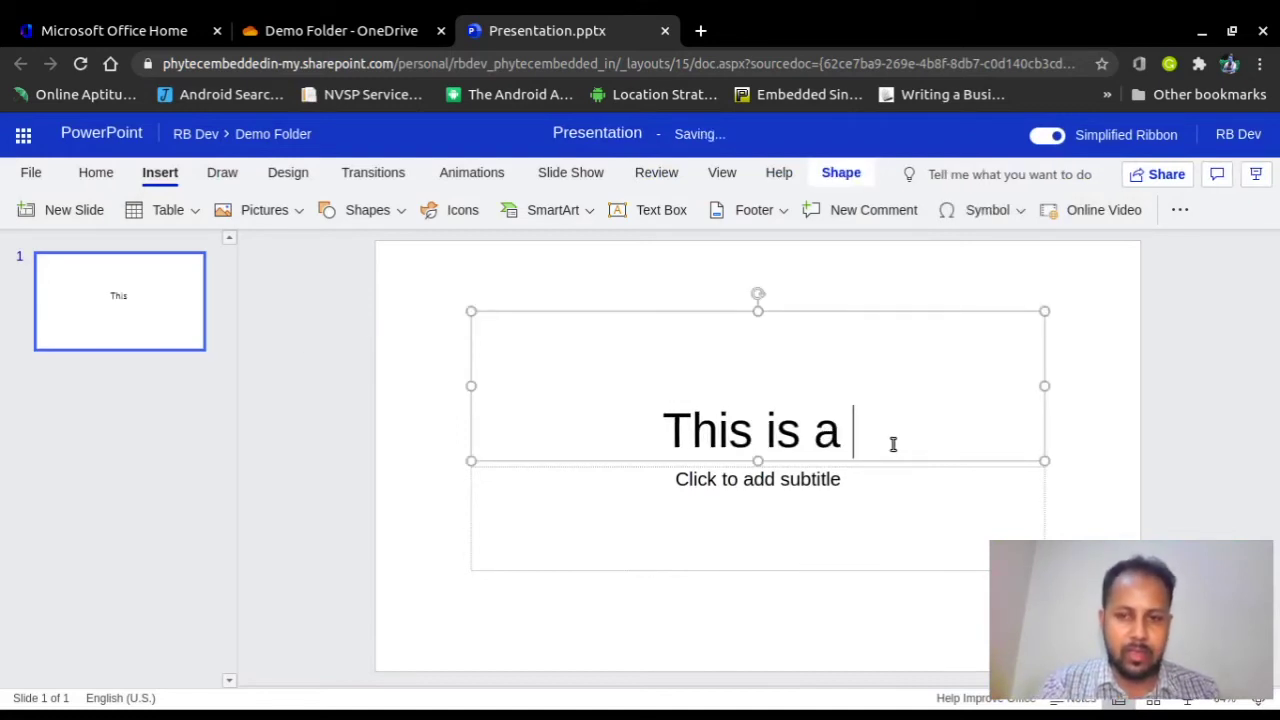
pyautogui.write('test PPT')
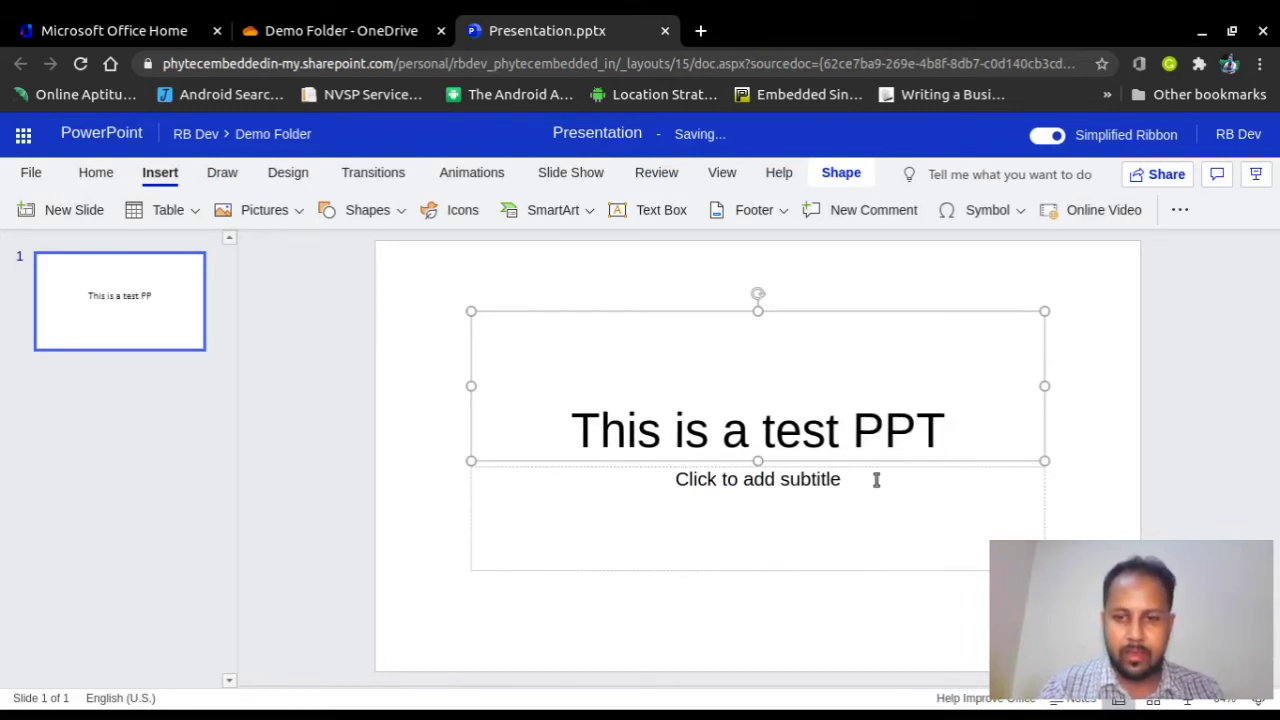
# Step: Enter "Only for your Demo." as the subtitle of the first slide
pyautogui.click(774, 489)
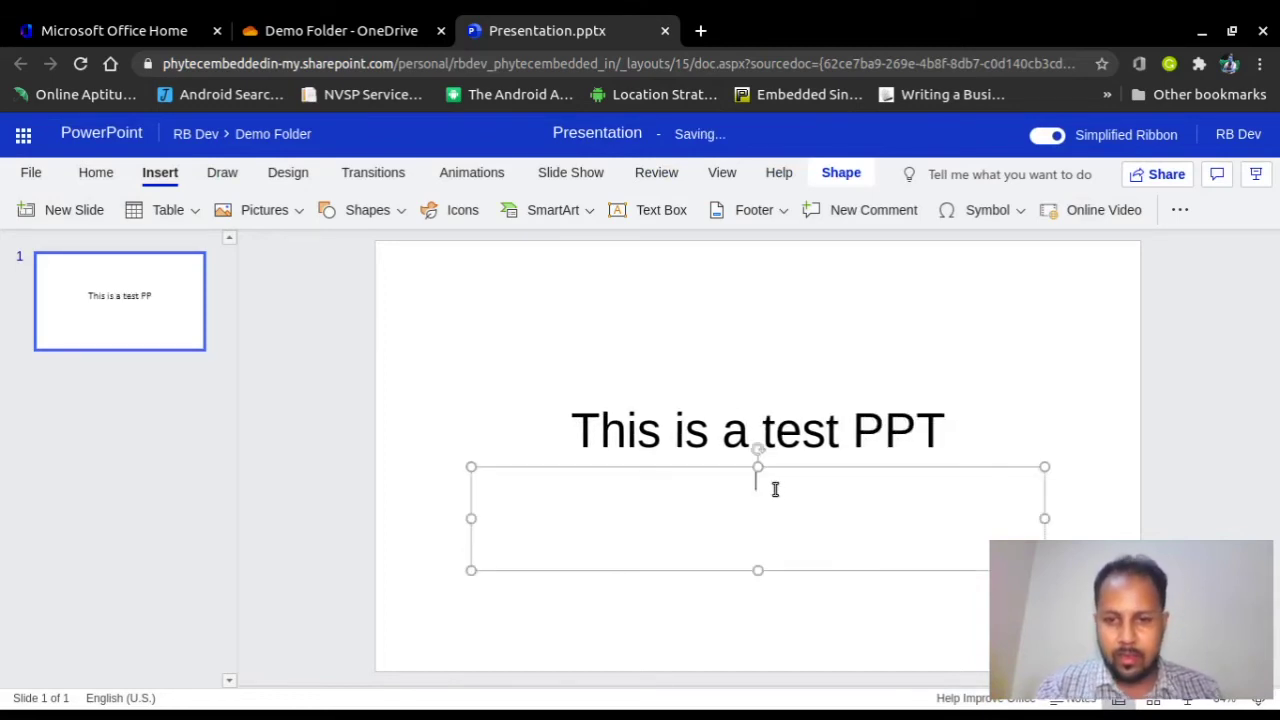
pyautogui.write('Only for your ')
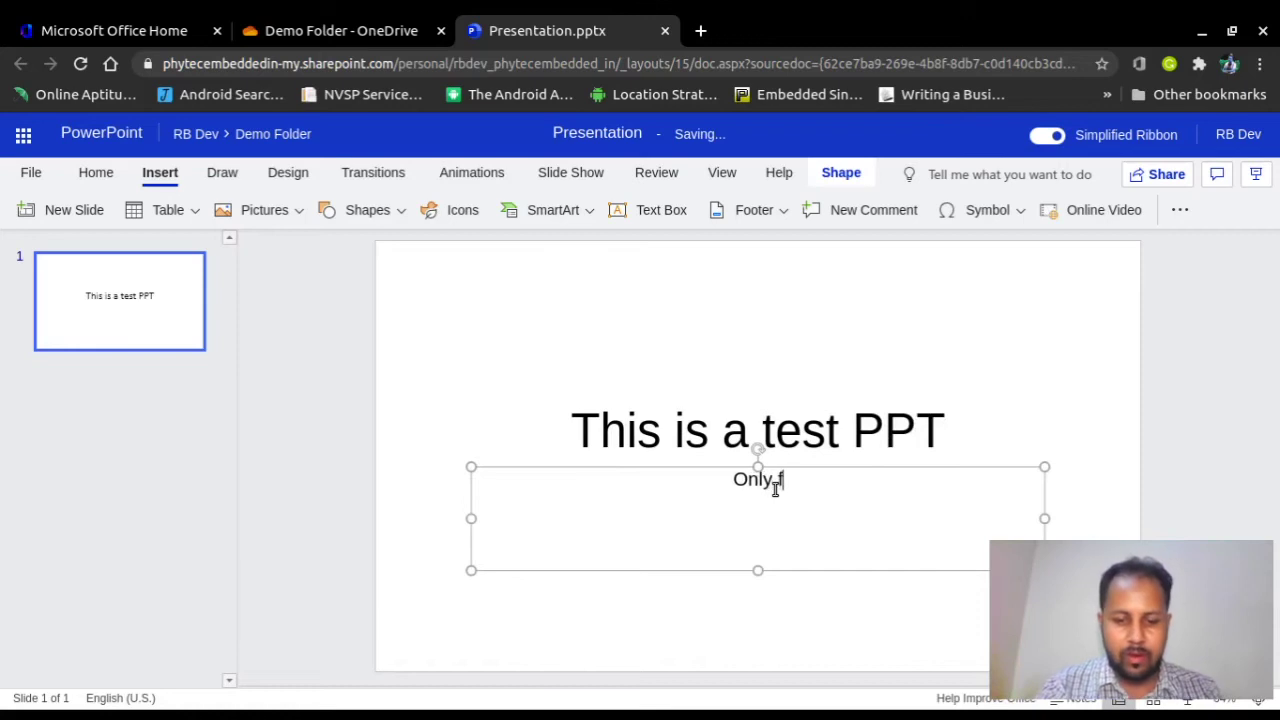
pyautogui.write('Demo')
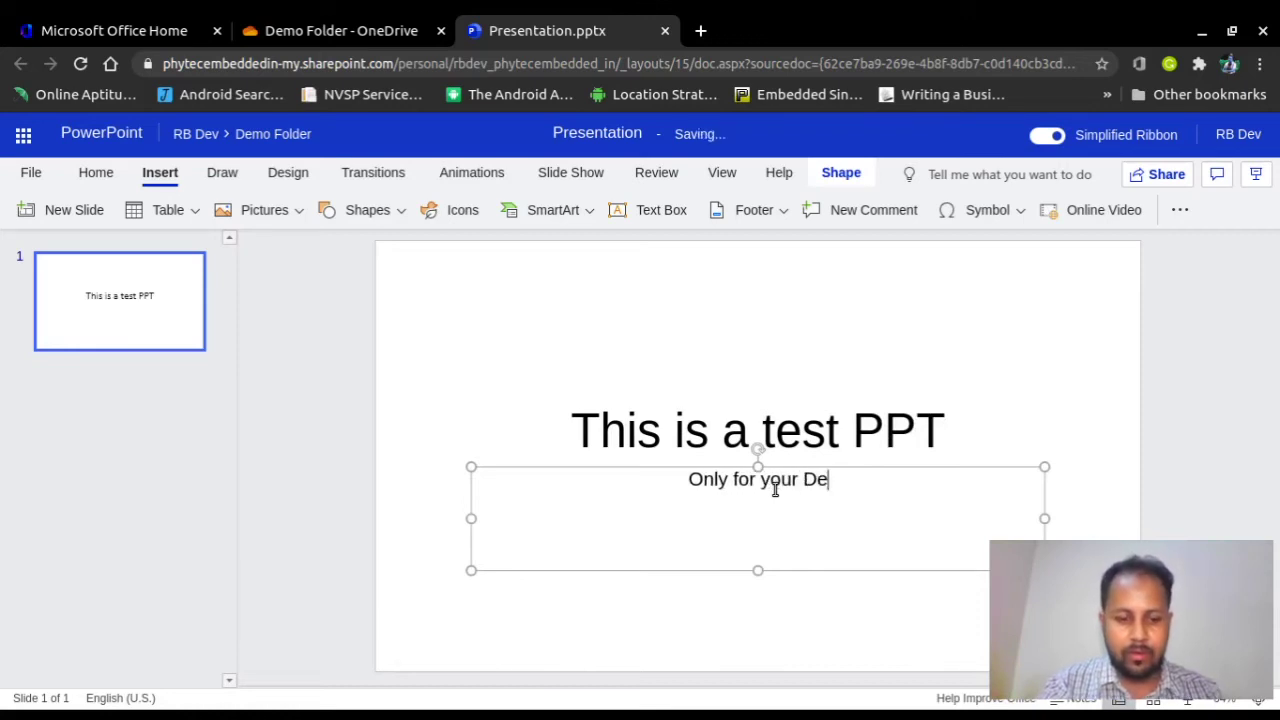
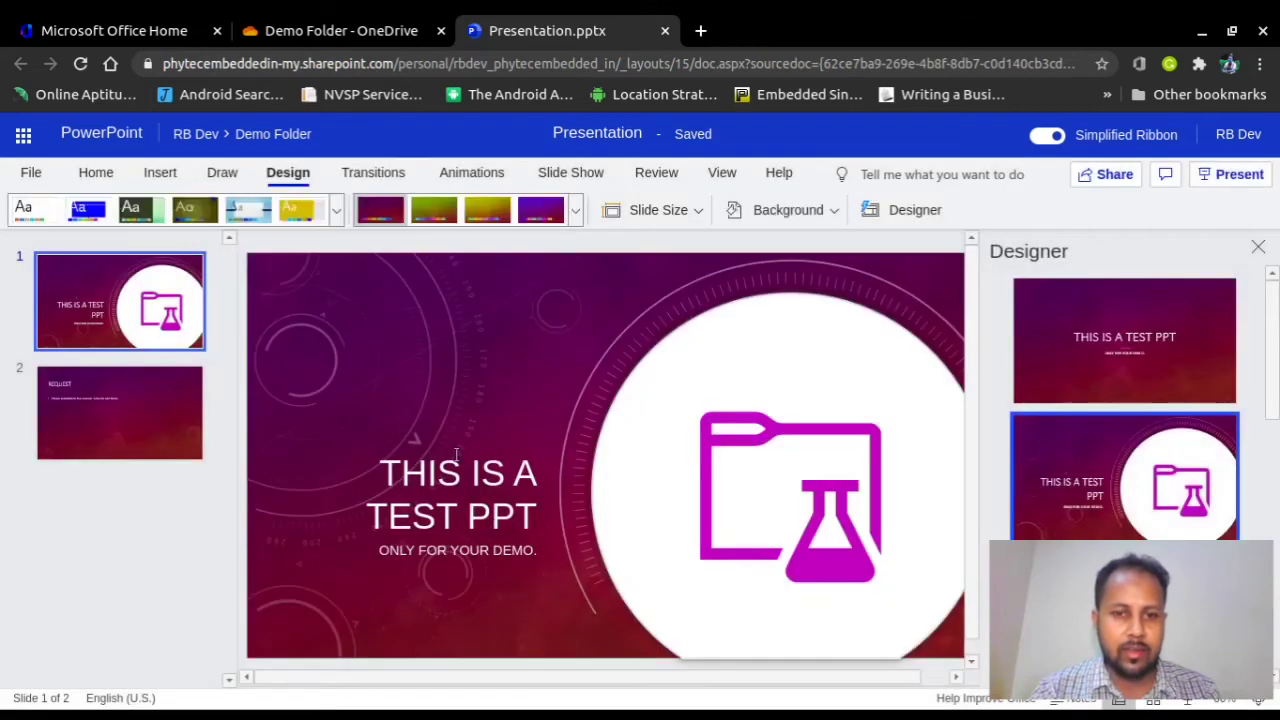
# Step: Close the Designer suggestions and check Demo Folder in OneDrive for the saved presentation, returning to the slides
pyautogui.click(1257, 249)
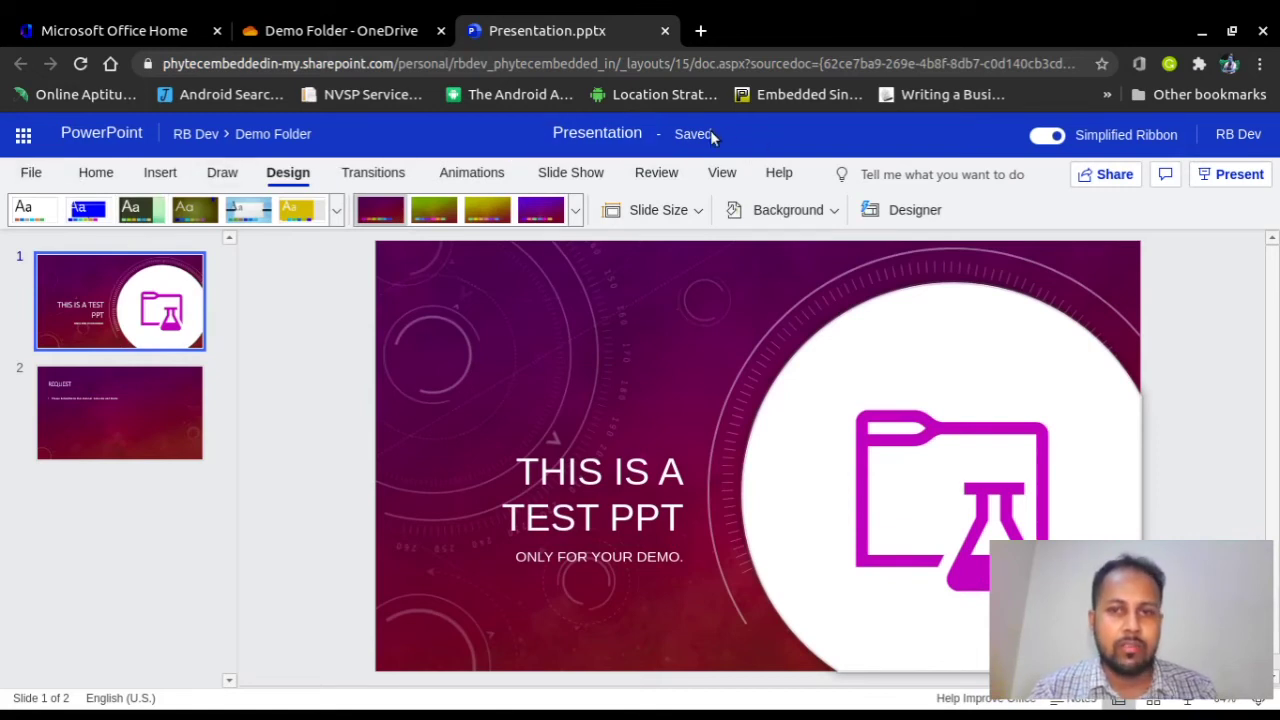
pyautogui.click(298, 32)
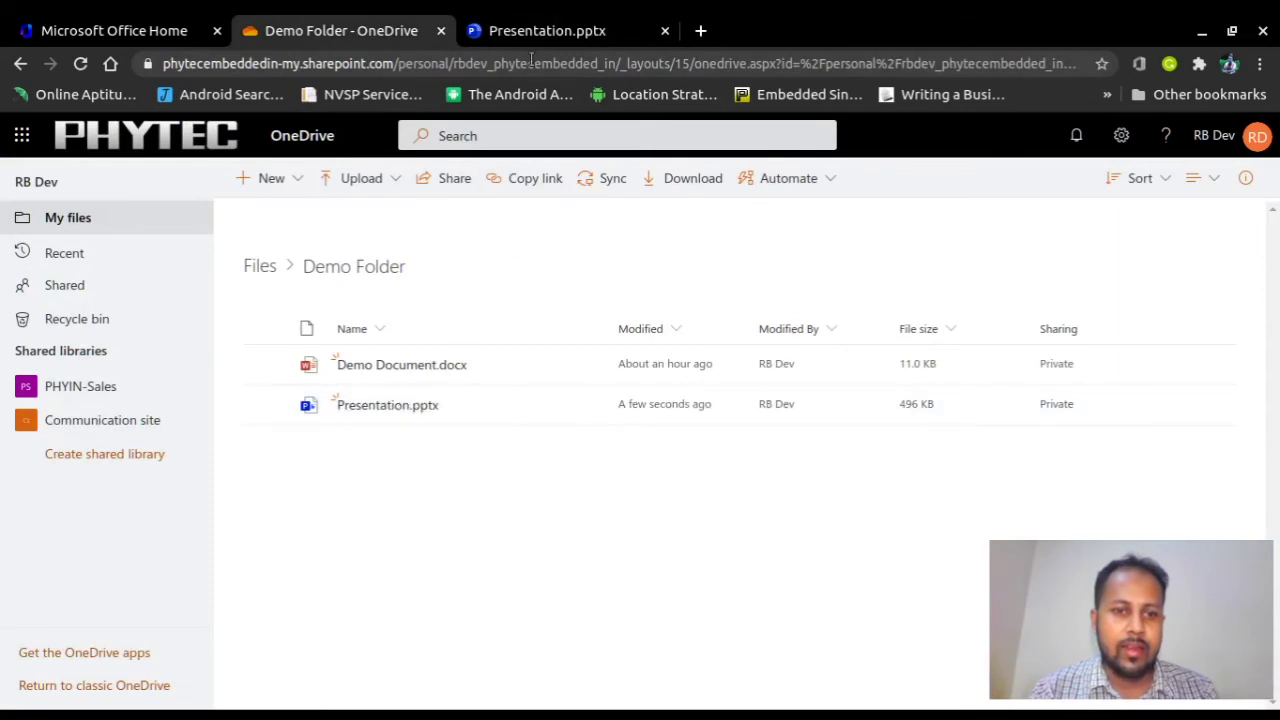
pyautogui.click(543, 31)
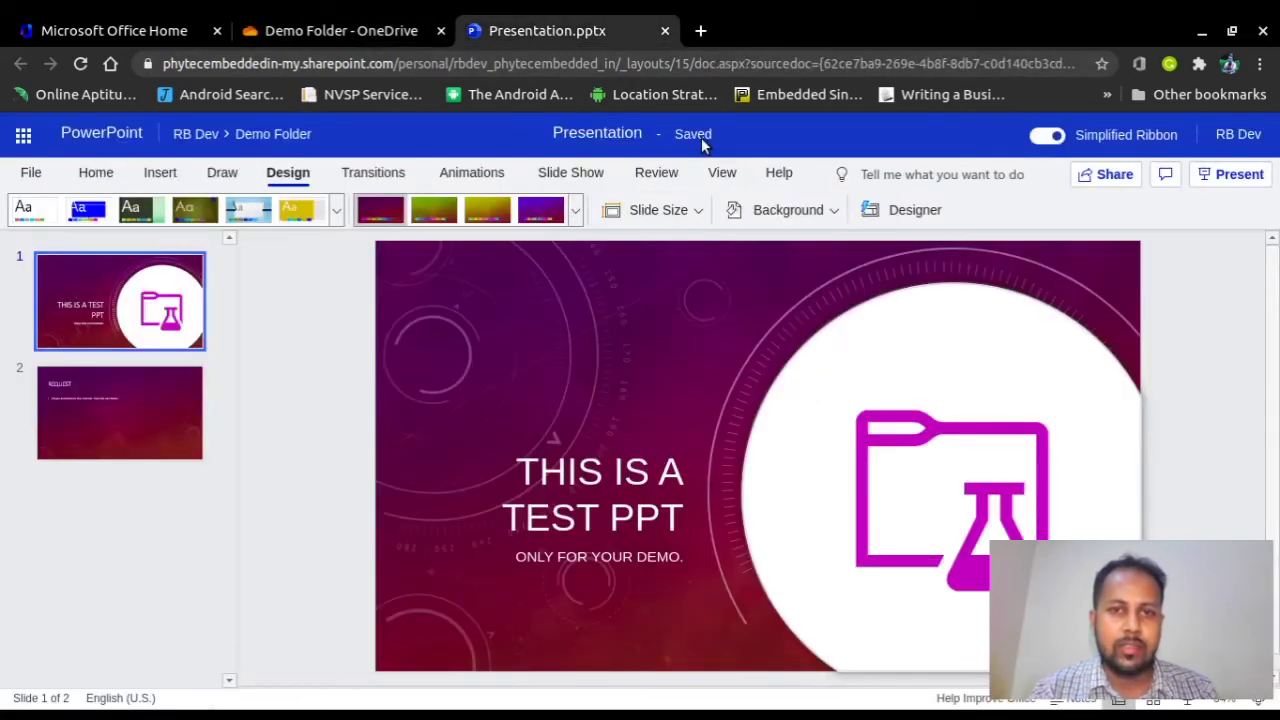
# Step: Close the presentation and reopen Presentation.pptx from Demo Folder in OneDrive
pyautogui.click(418, 33)
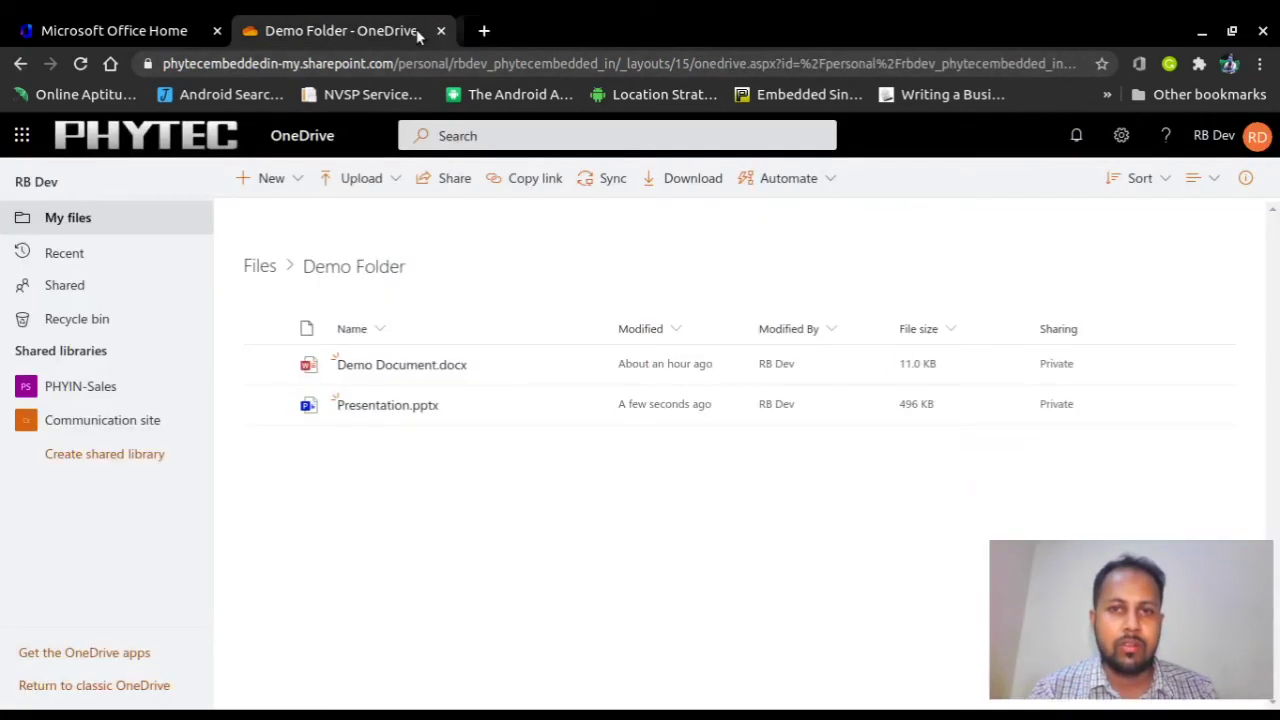
pyautogui.click(434, 408)
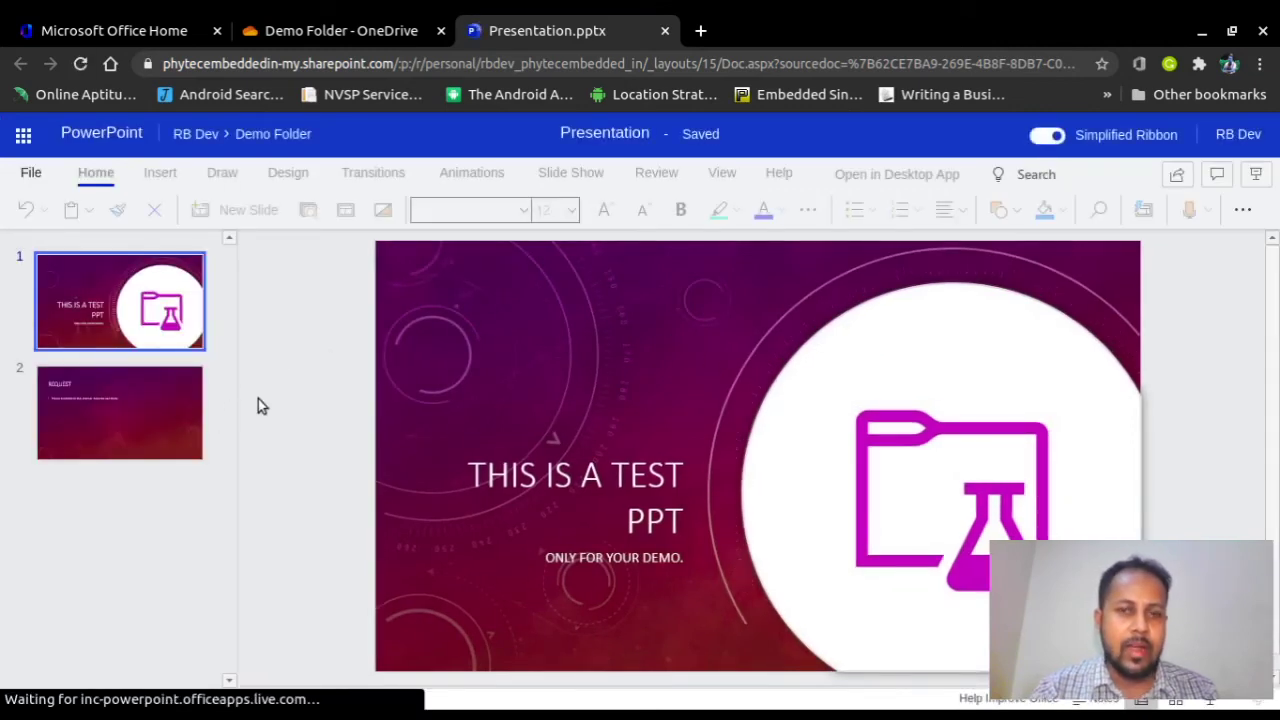
# Step: Apply the Fade animation to the bullet text on the second slide
pyautogui.click(182, 414)
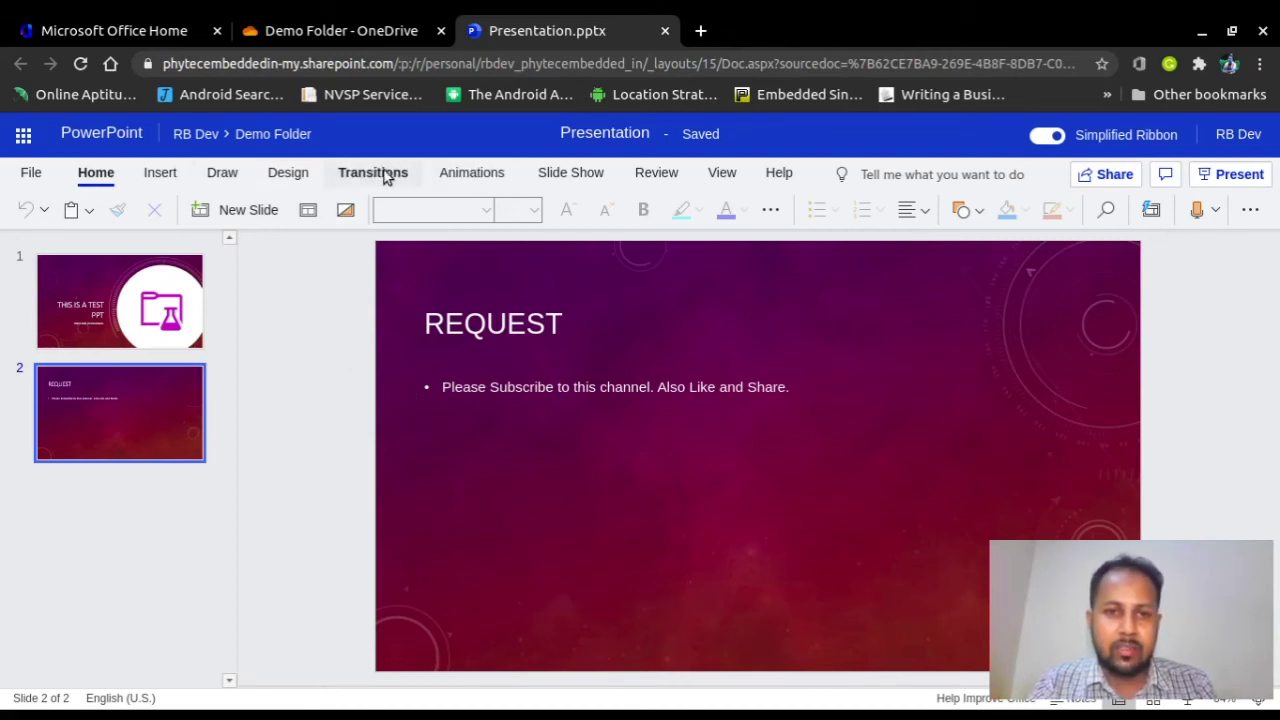
pyautogui.click(476, 176)
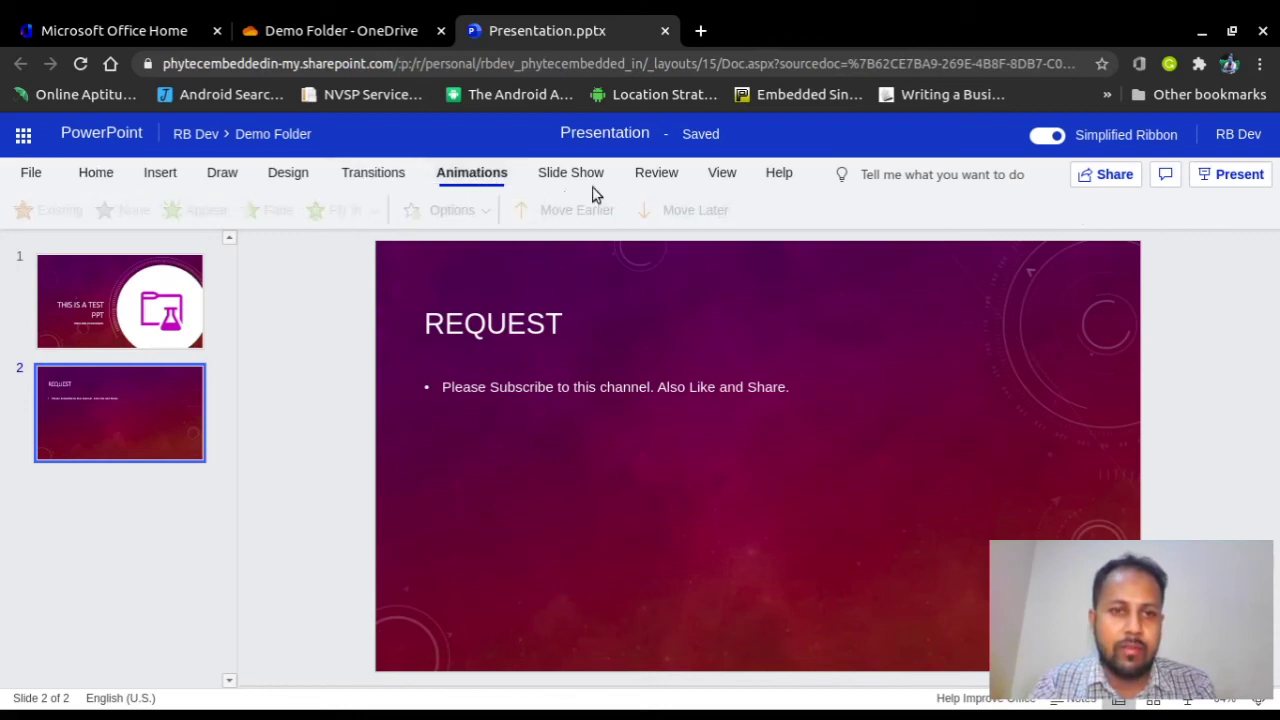
pyautogui.click(507, 386)
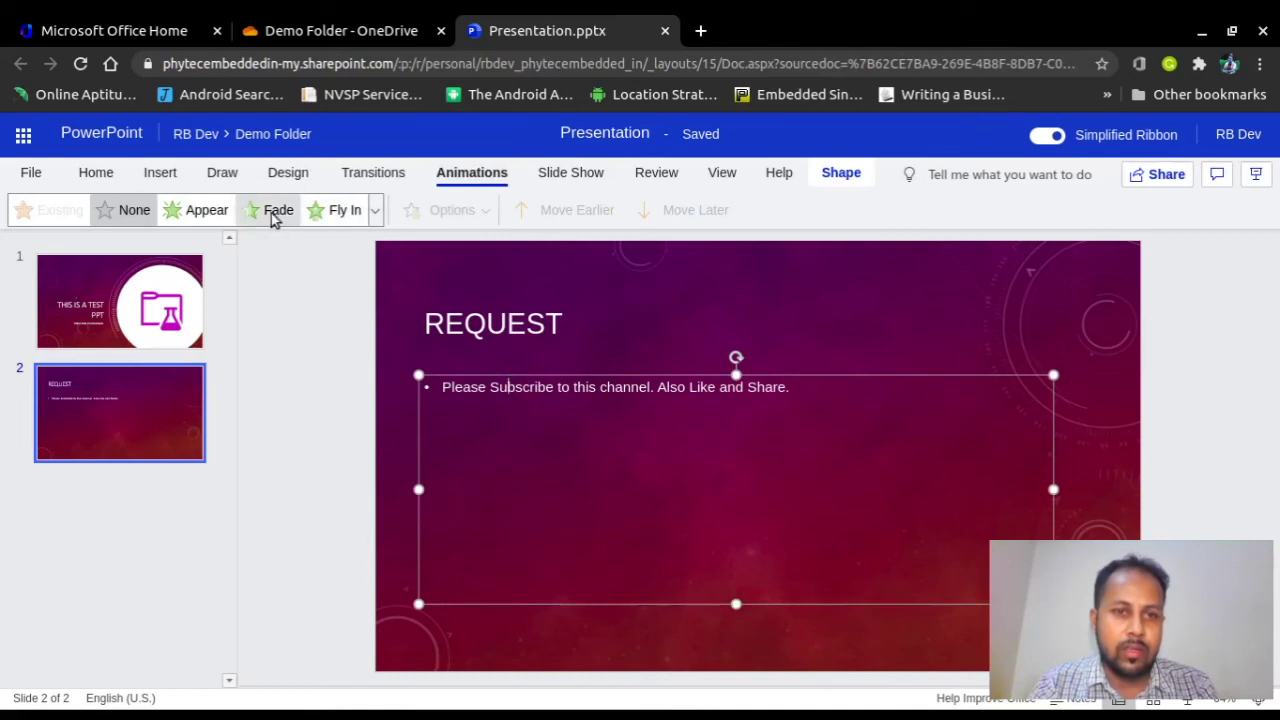
pyautogui.click(270, 212)
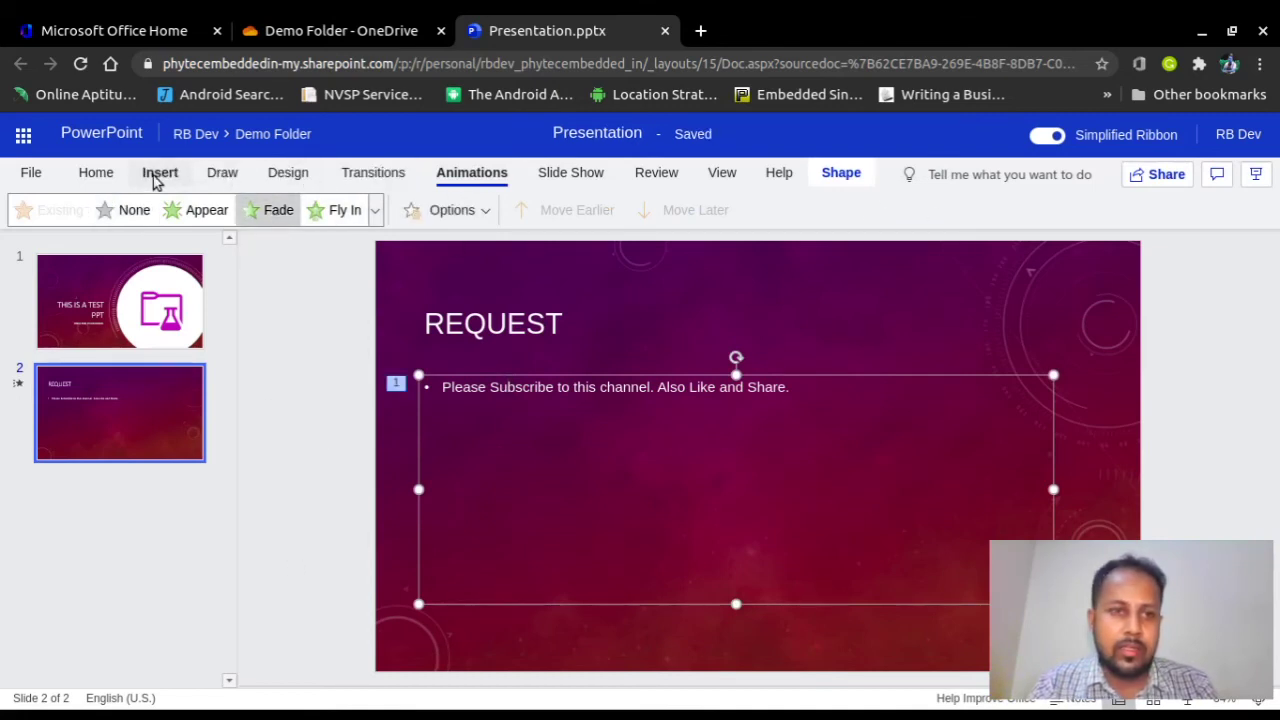
# Step: Play the slide show from the beginning, stepping forward and back through both slides, and exit at the end
pyautogui.click(724, 176)
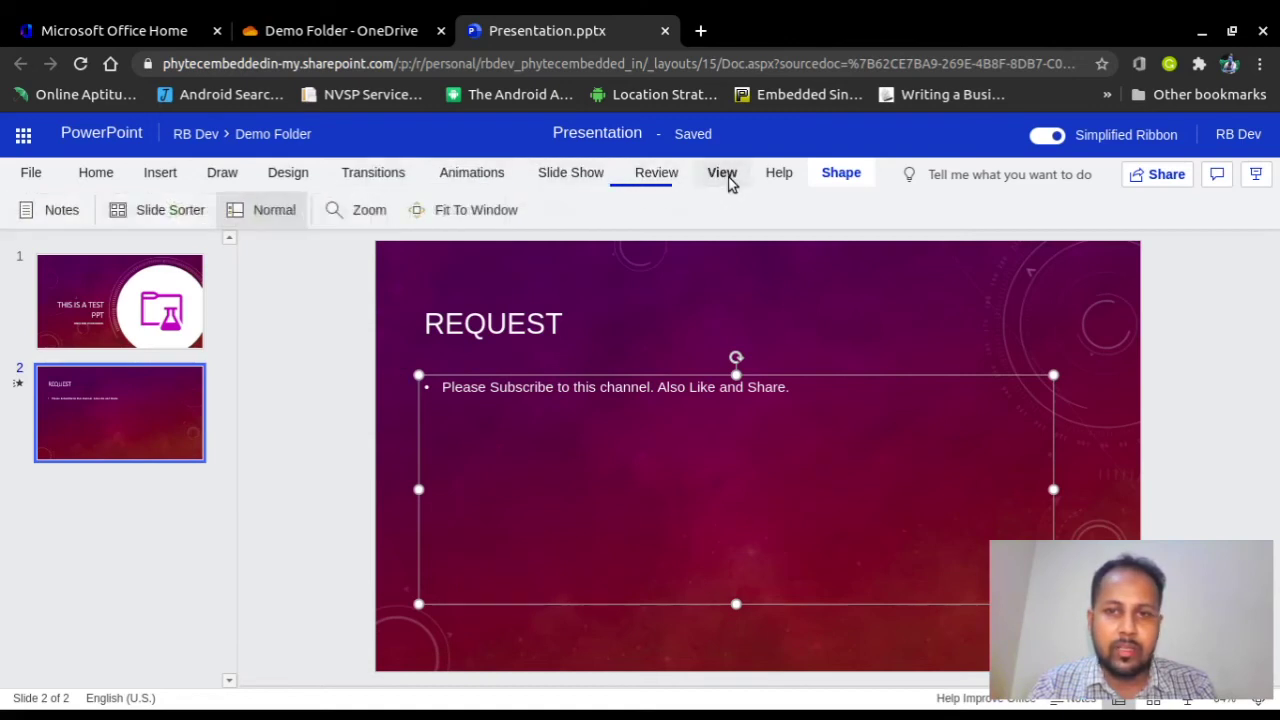
pyautogui.click(571, 174)
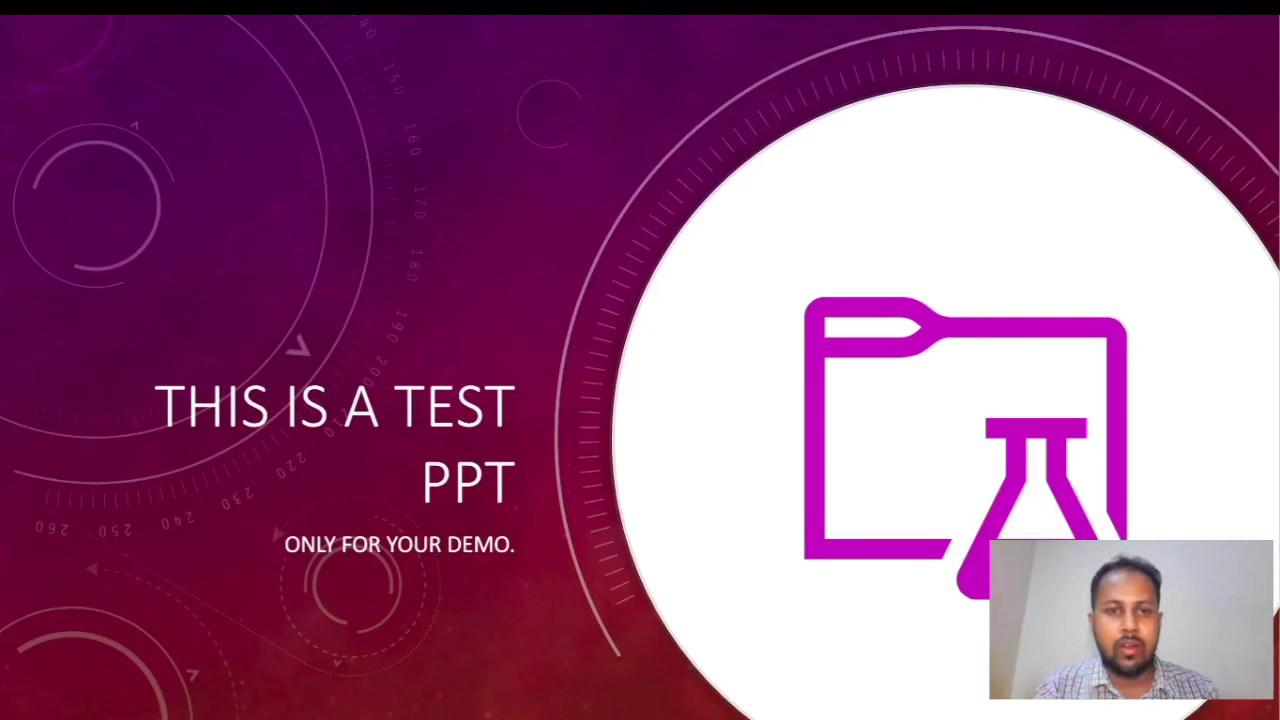
pyautogui.press('Right')
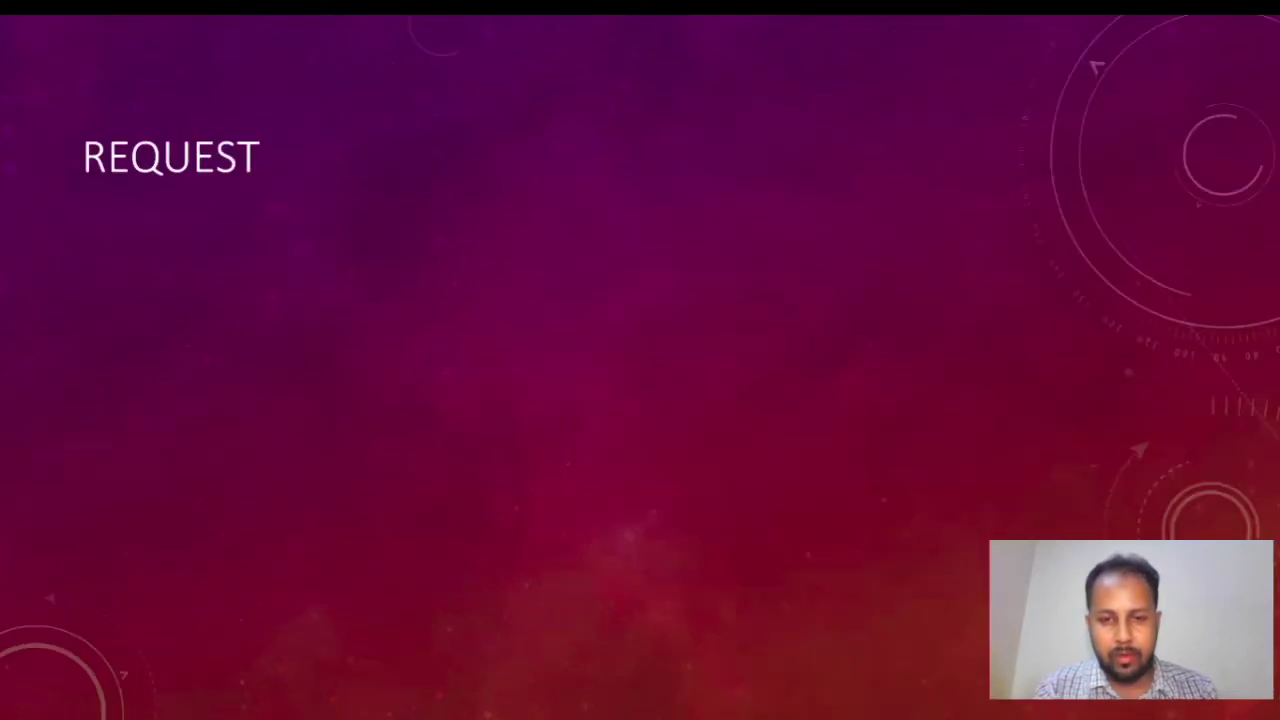
pyautogui.press('Right')
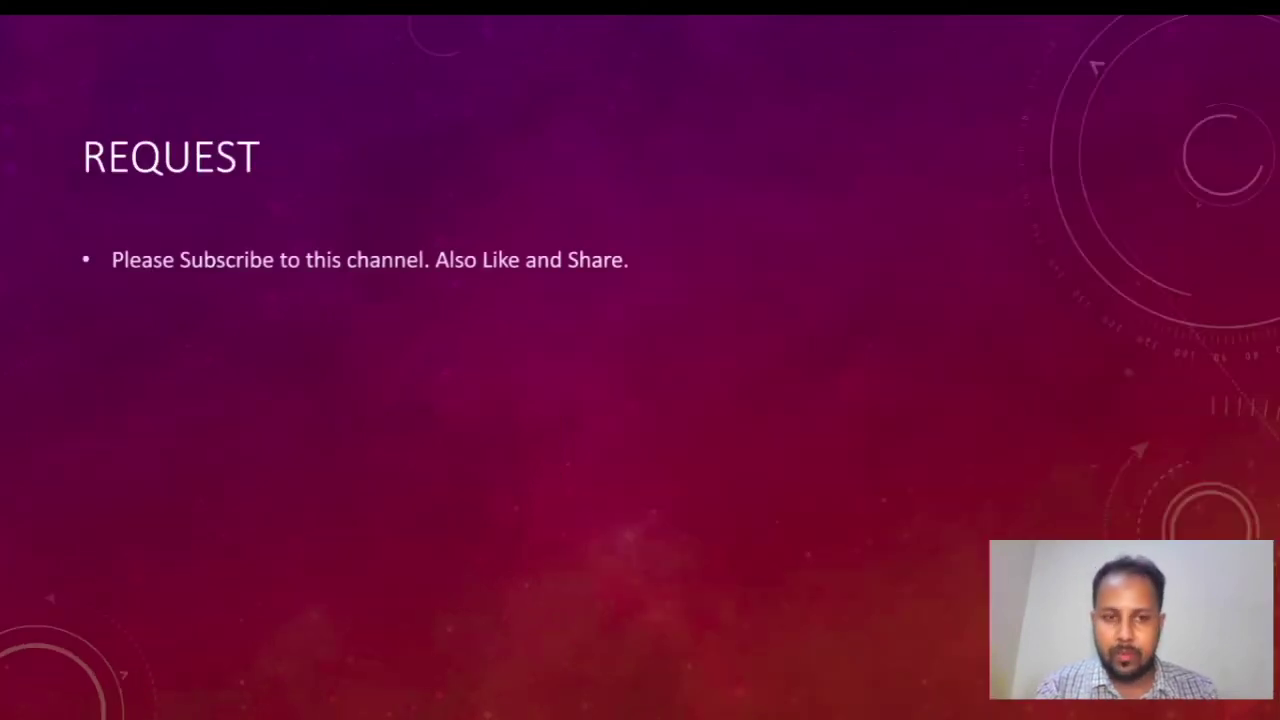
pyautogui.press('Left')
pyautogui.press('Right')
pyautogui.press('Left')
pyautogui.press('Left')
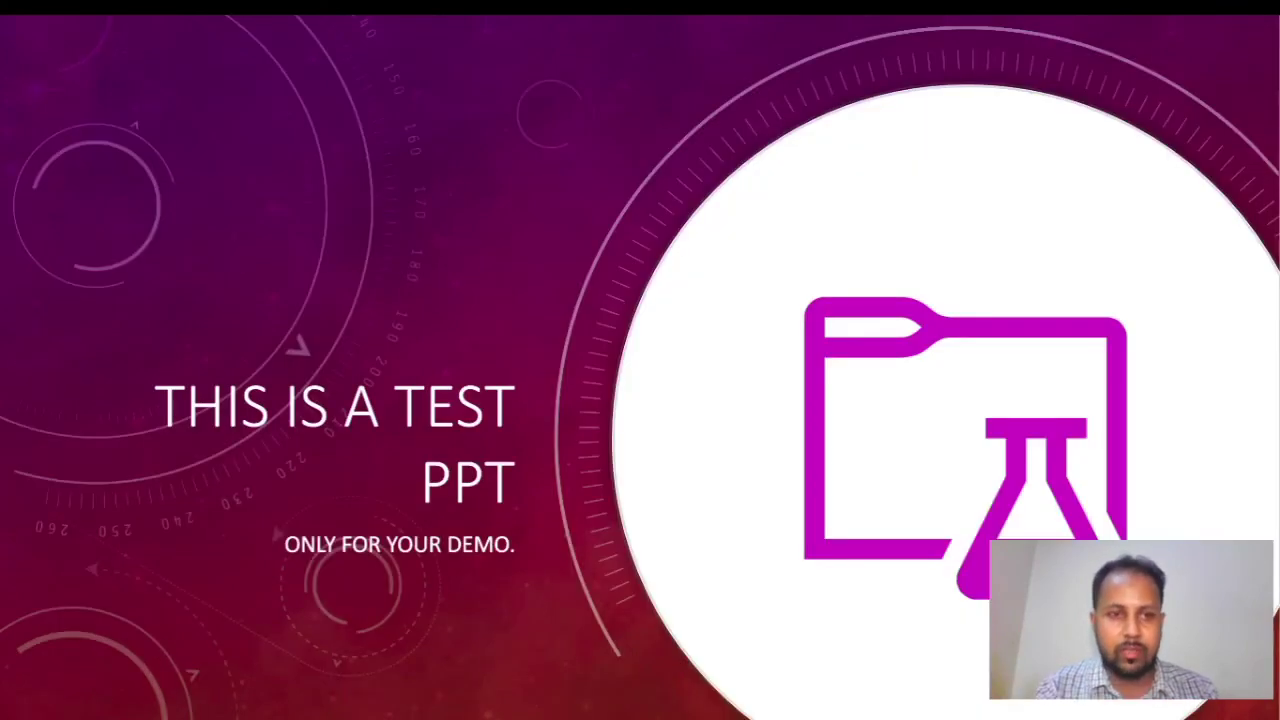
pyautogui.press('Right')
pyautogui.press('Right')
pyautogui.press('Right')
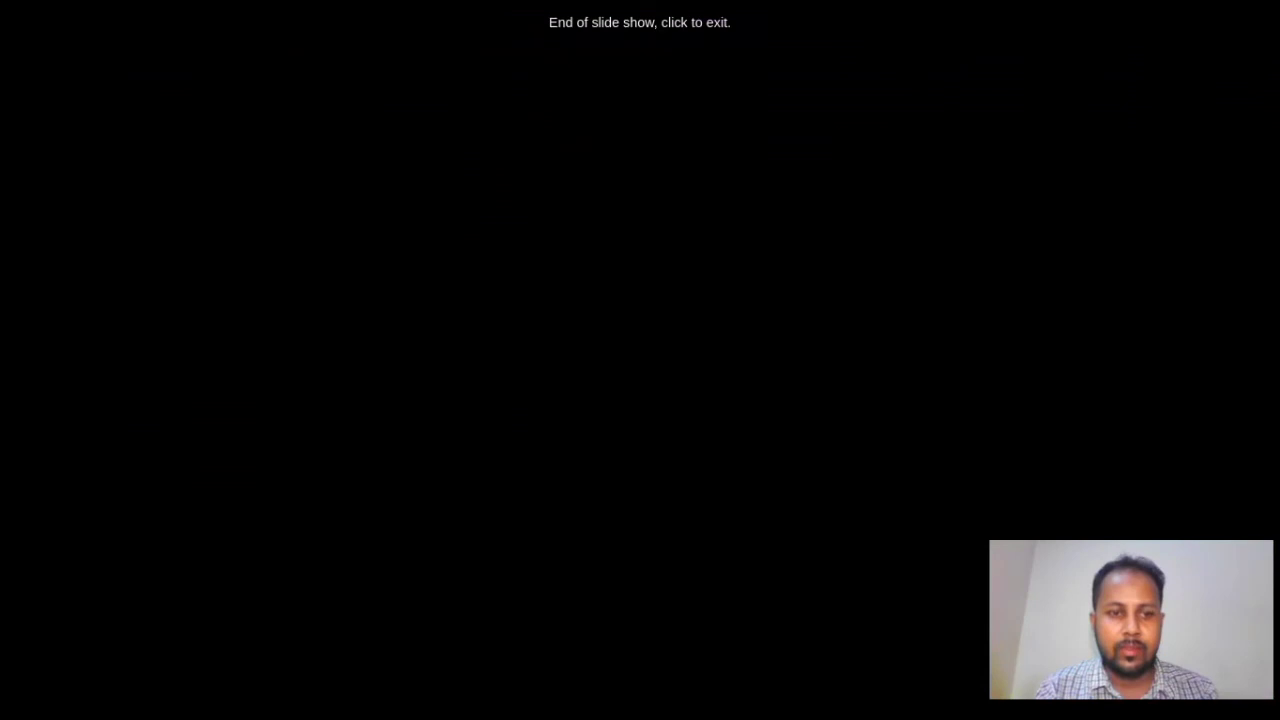
pyautogui.press('Right')
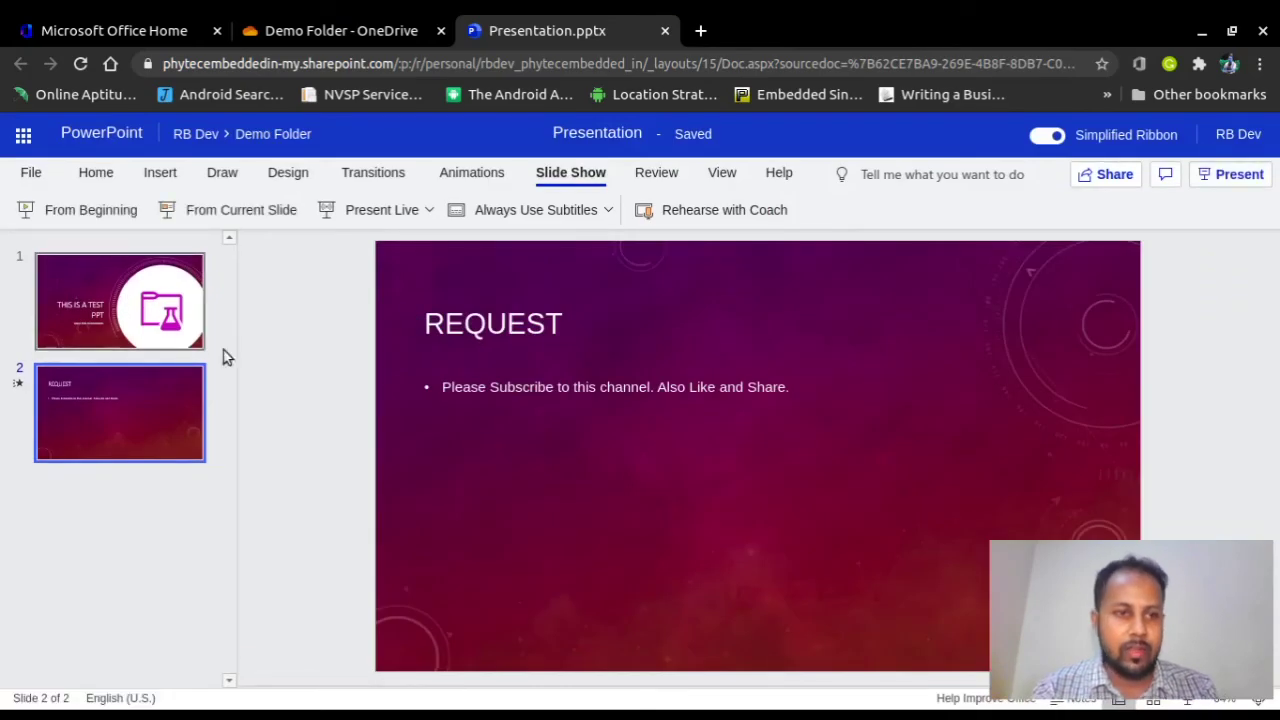
# Step: Apply the Wipe transition to the first slide
pyautogui.click(181, 310)
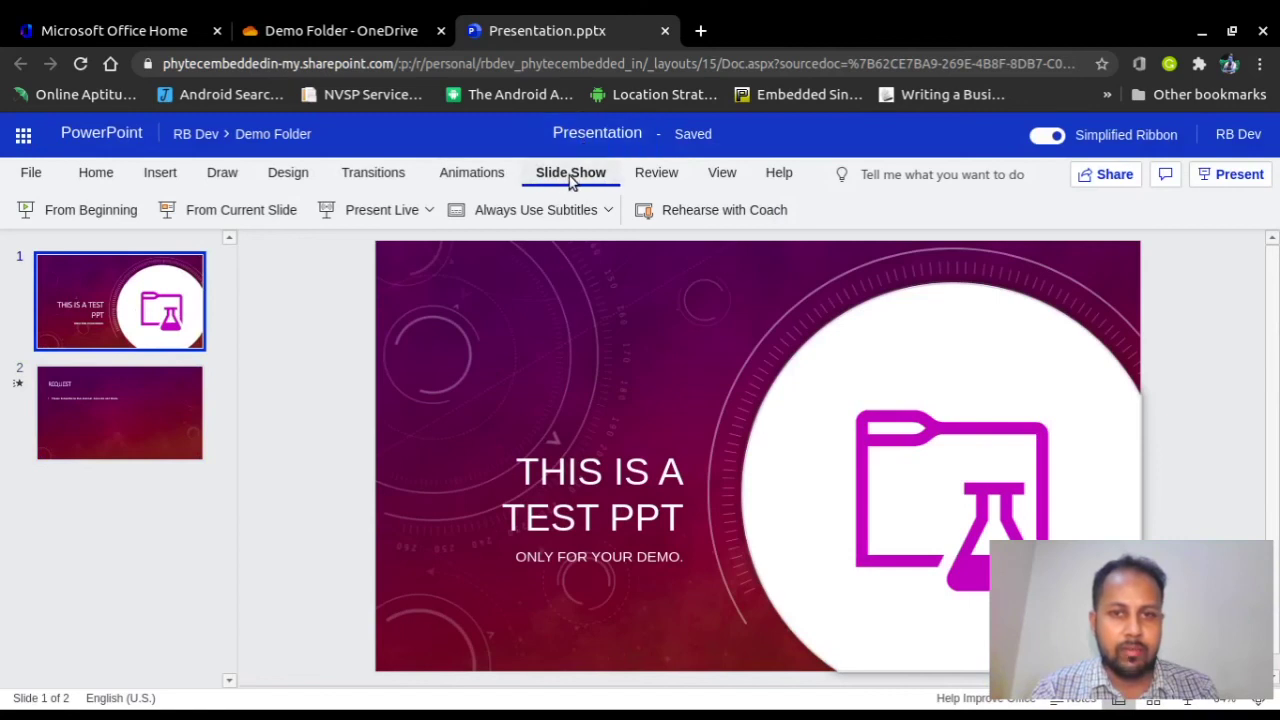
pyautogui.click(486, 173)
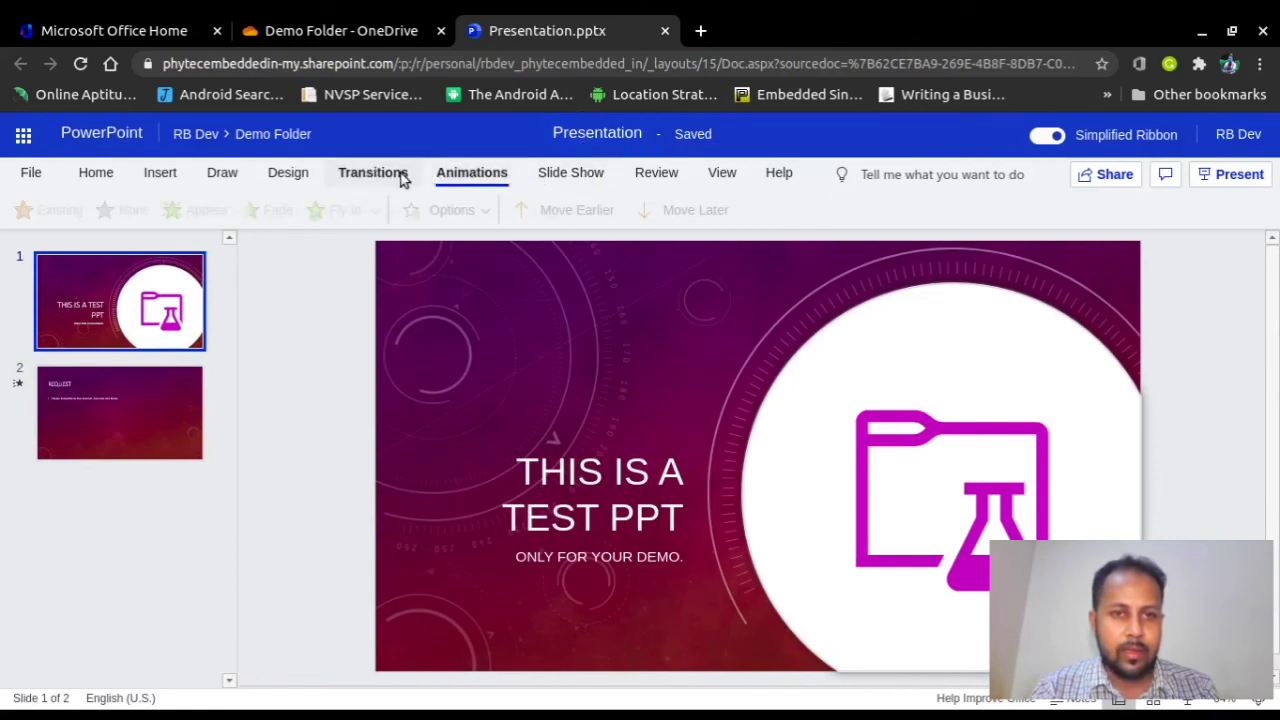
pyautogui.click(396, 174)
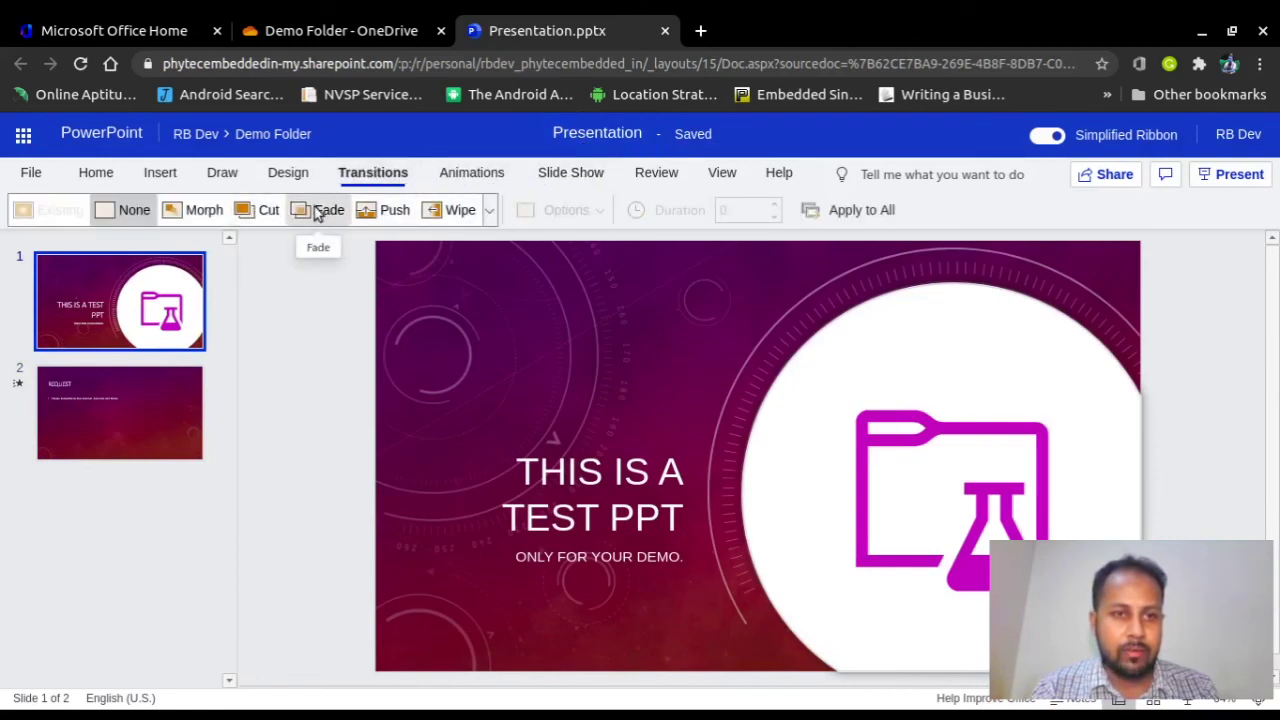
pyautogui.click(436, 214)
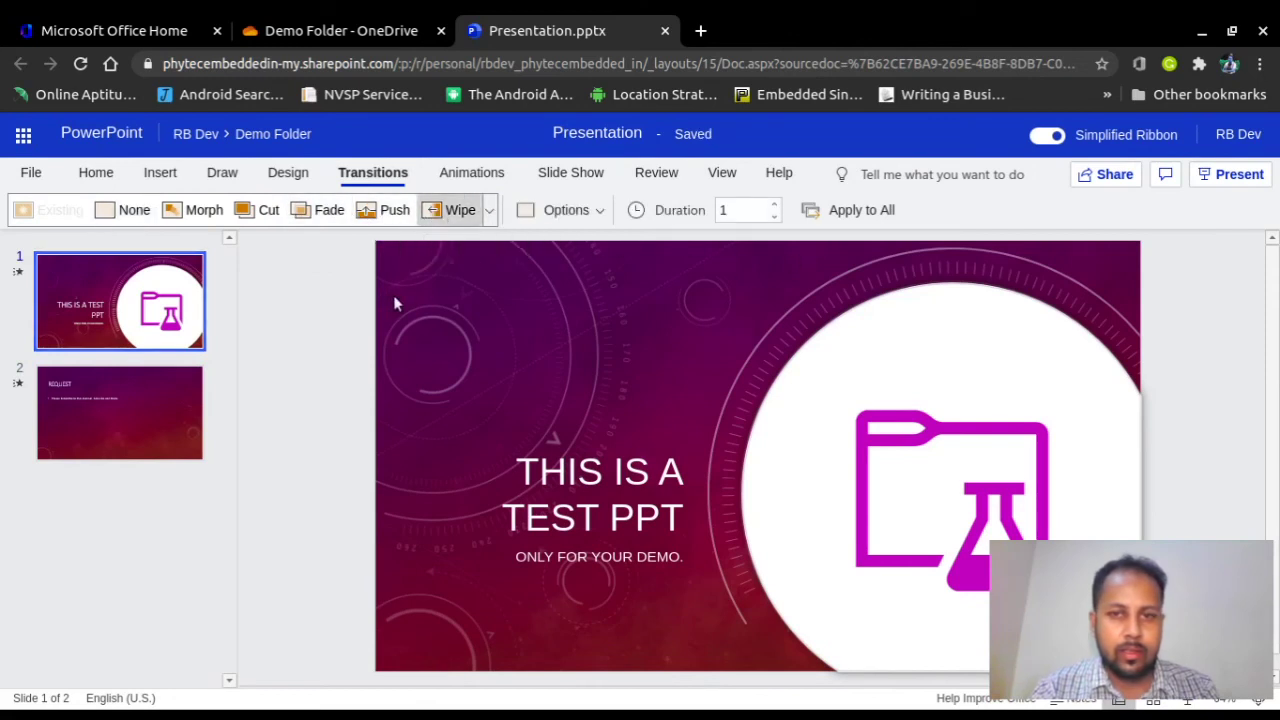
# Step: Apply the Fly In animation to the "REQUEST" title on the second slide
pyautogui.click(158, 388)
pyautogui.click(527, 323)
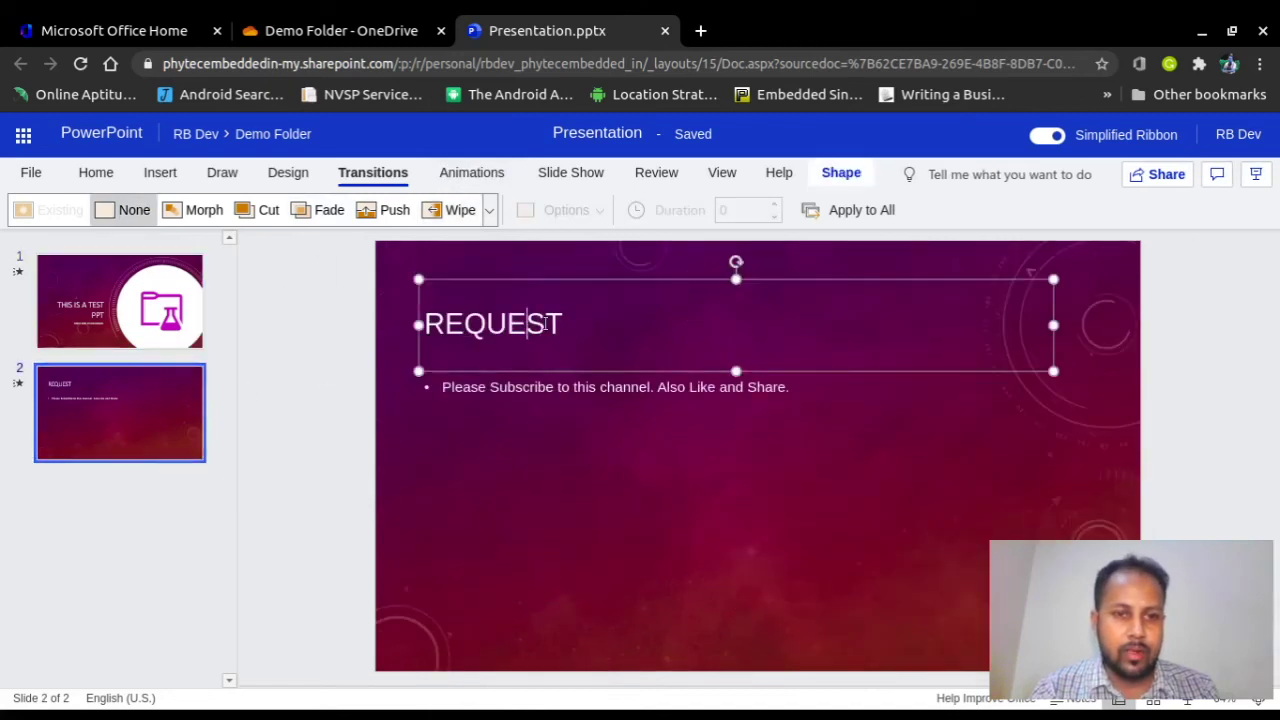
pyautogui.click(501, 180)
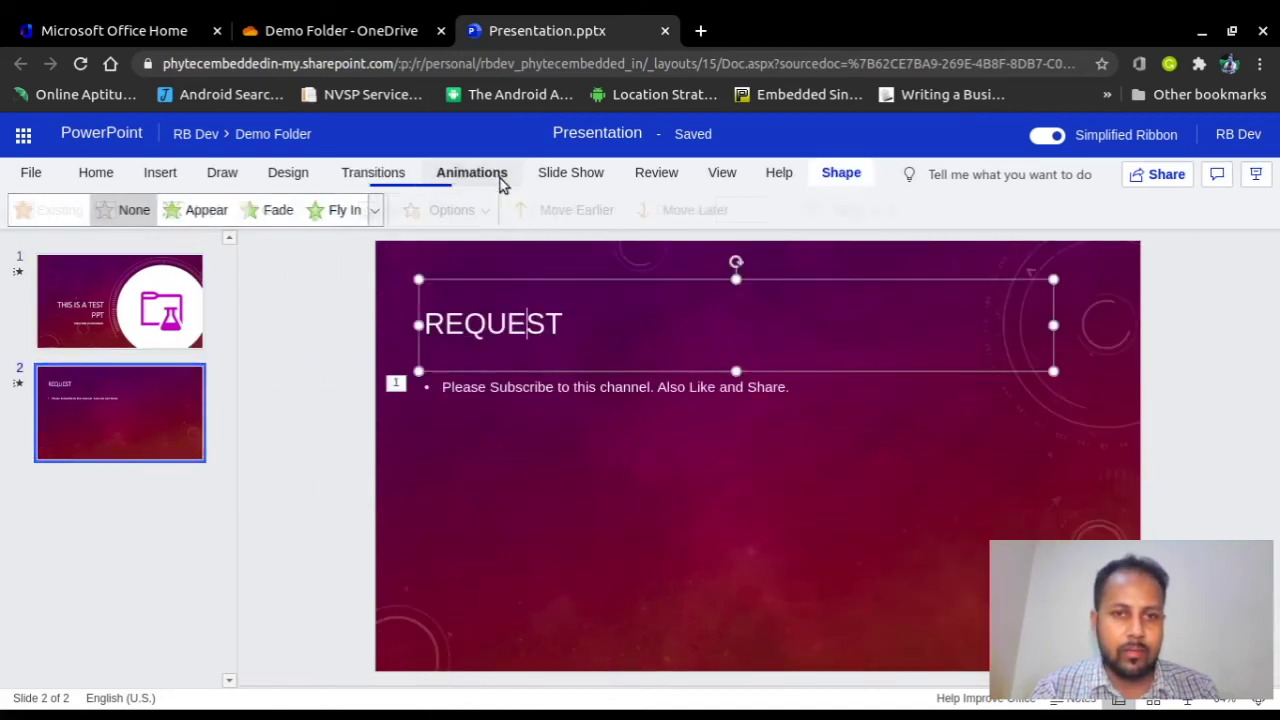
pyautogui.click(338, 210)
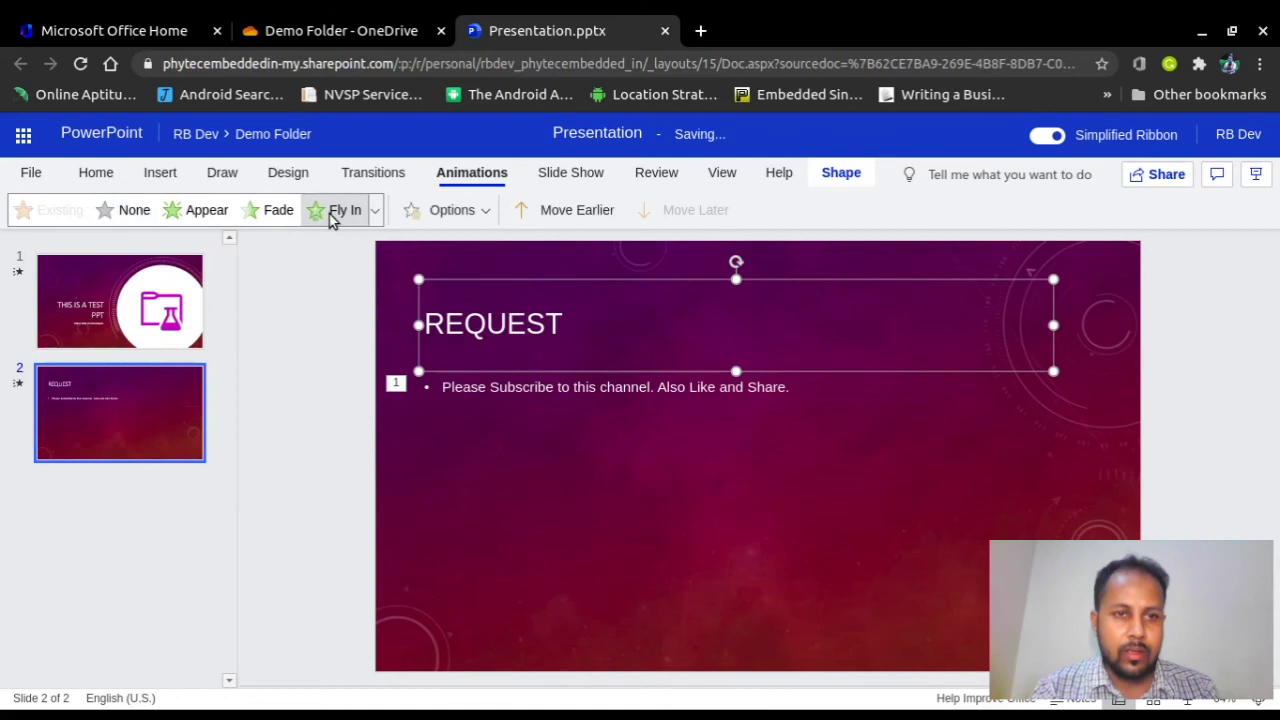
# Step: Change the animation of the second slide's bullet text to Grow & Turn
pyautogui.click(527, 386)
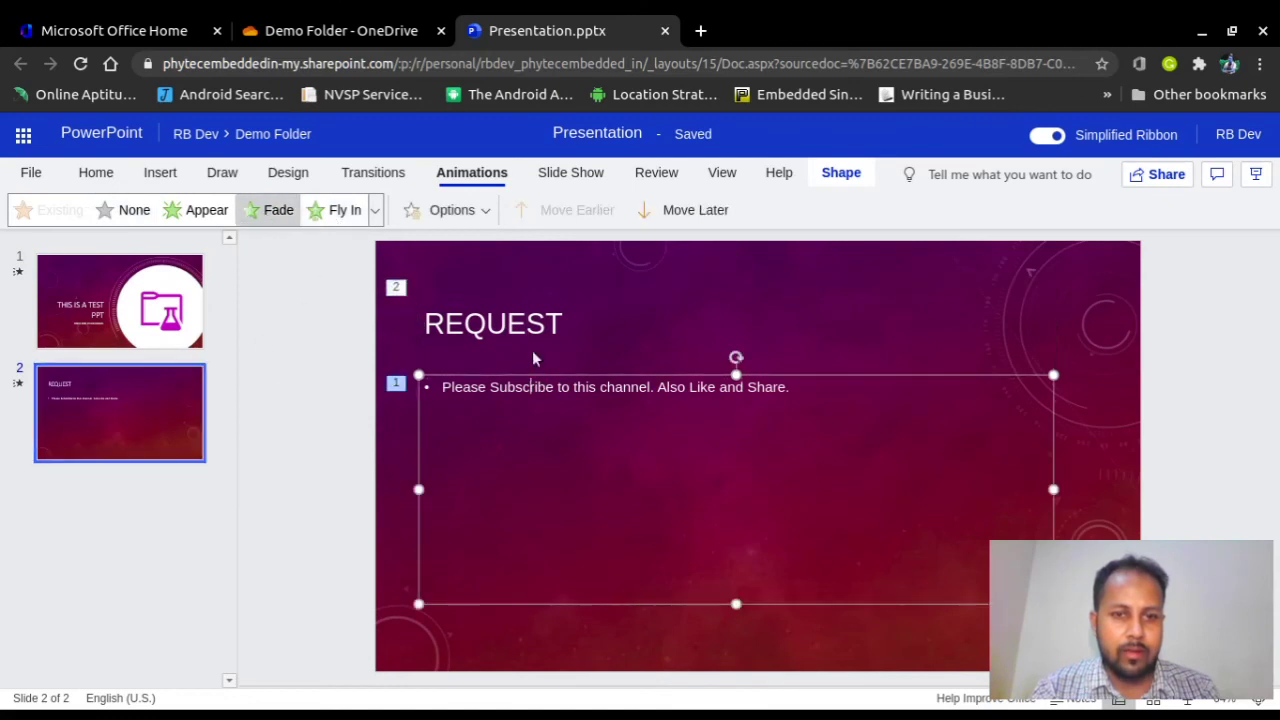
pyautogui.click(376, 210)
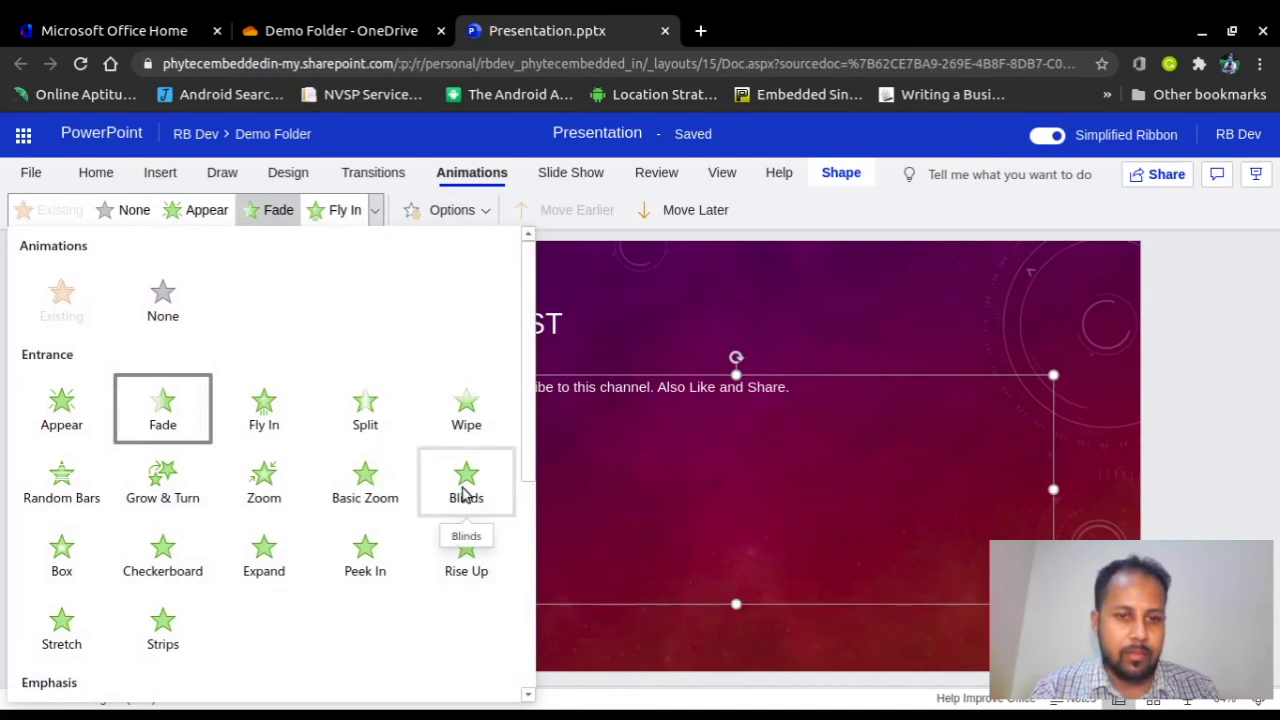
pyautogui.click(163, 484)
pyautogui.click(291, 349)
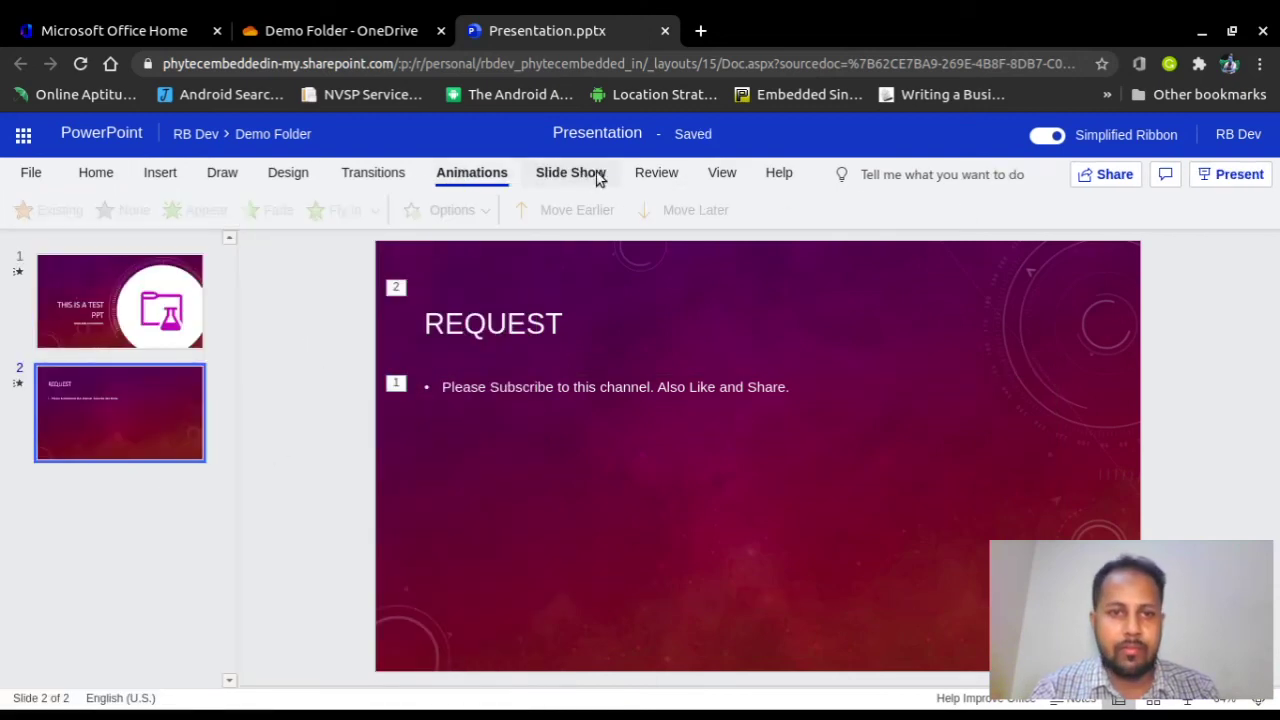
# Step: Replay the slide show from the beginning to preview the Wipe transition and the second slide's animations, and exit at the end
pyautogui.click(598, 177)
pyautogui.click(106, 209)
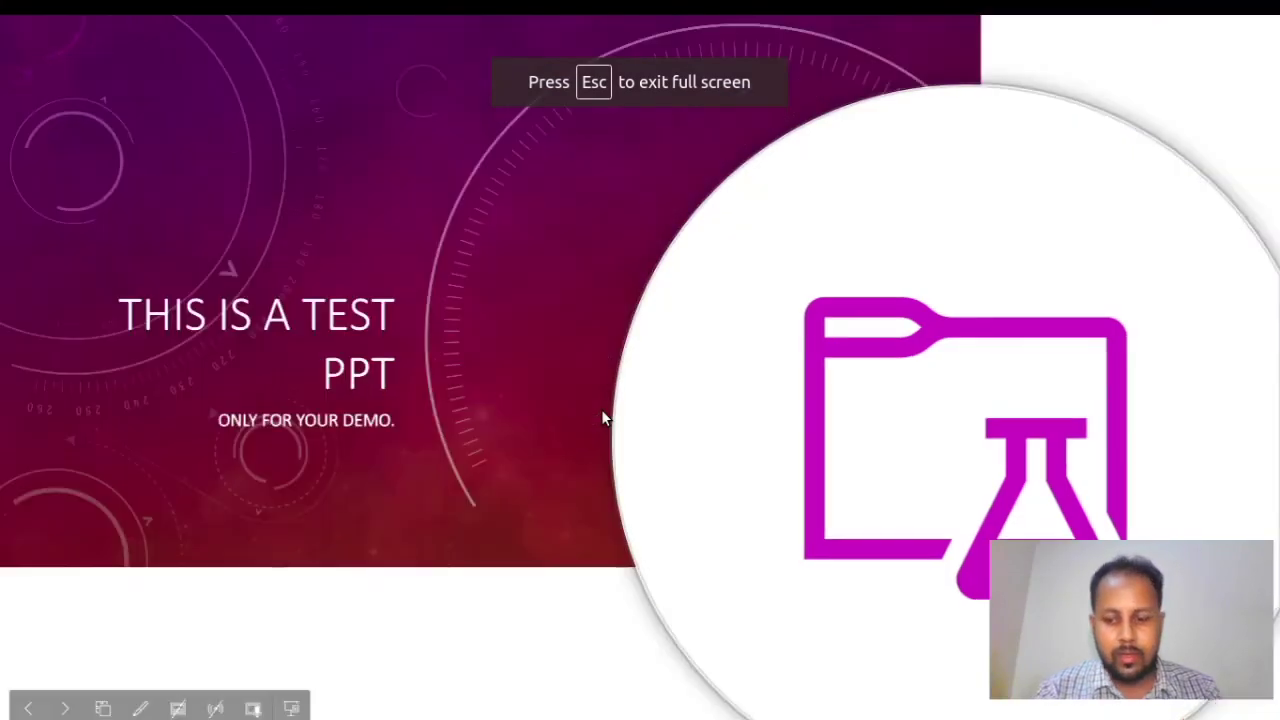
pyautogui.click(601, 416)
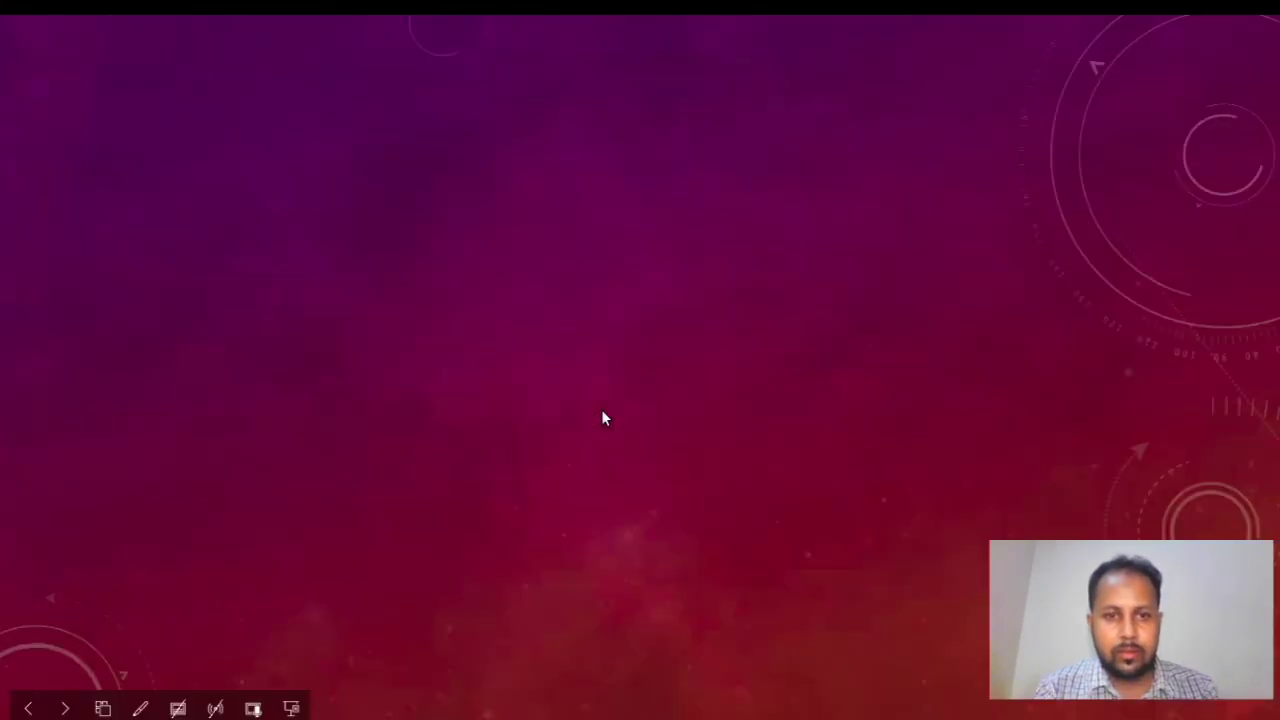
pyautogui.press('Right')
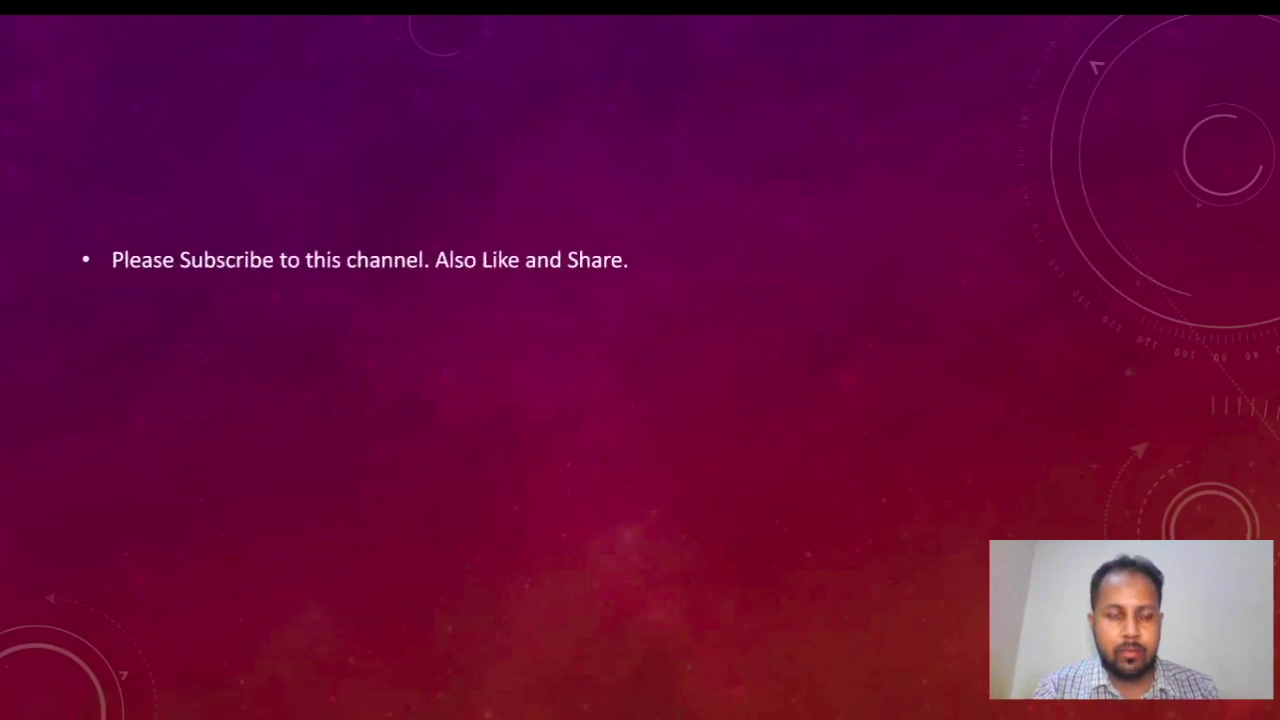
pyautogui.press('Right')
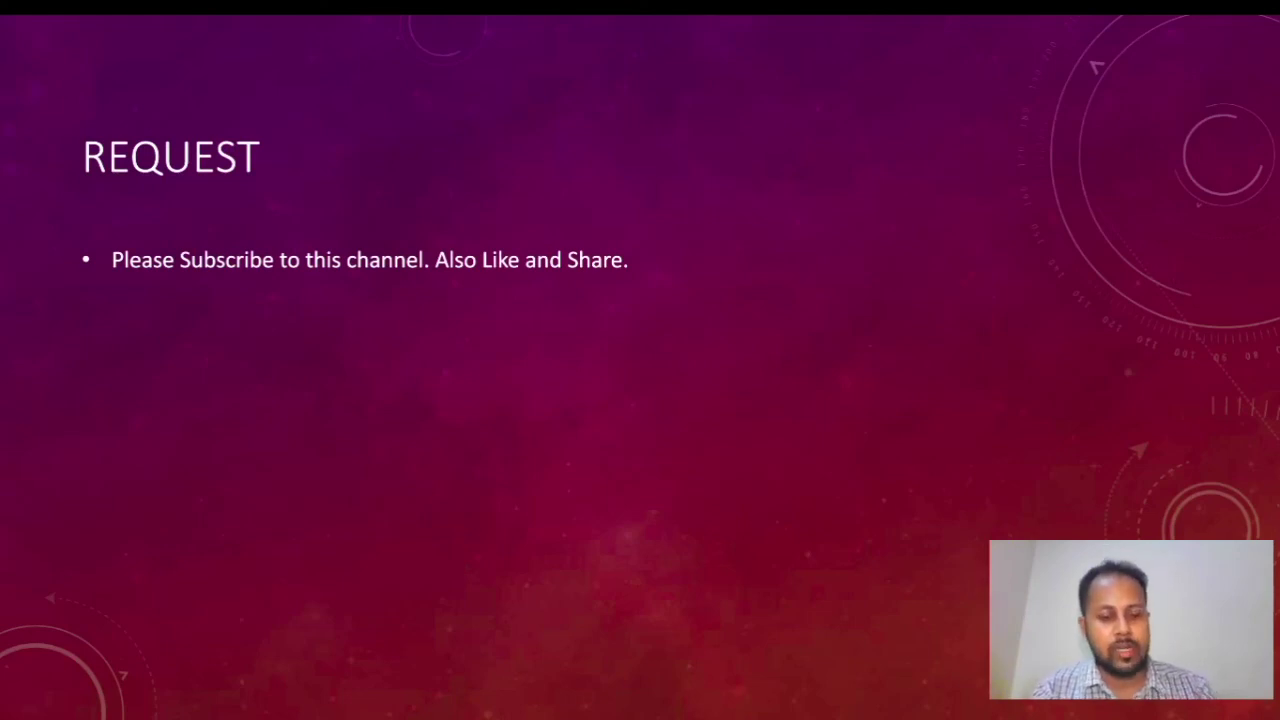
pyautogui.press('Right')
pyautogui.press('Right')
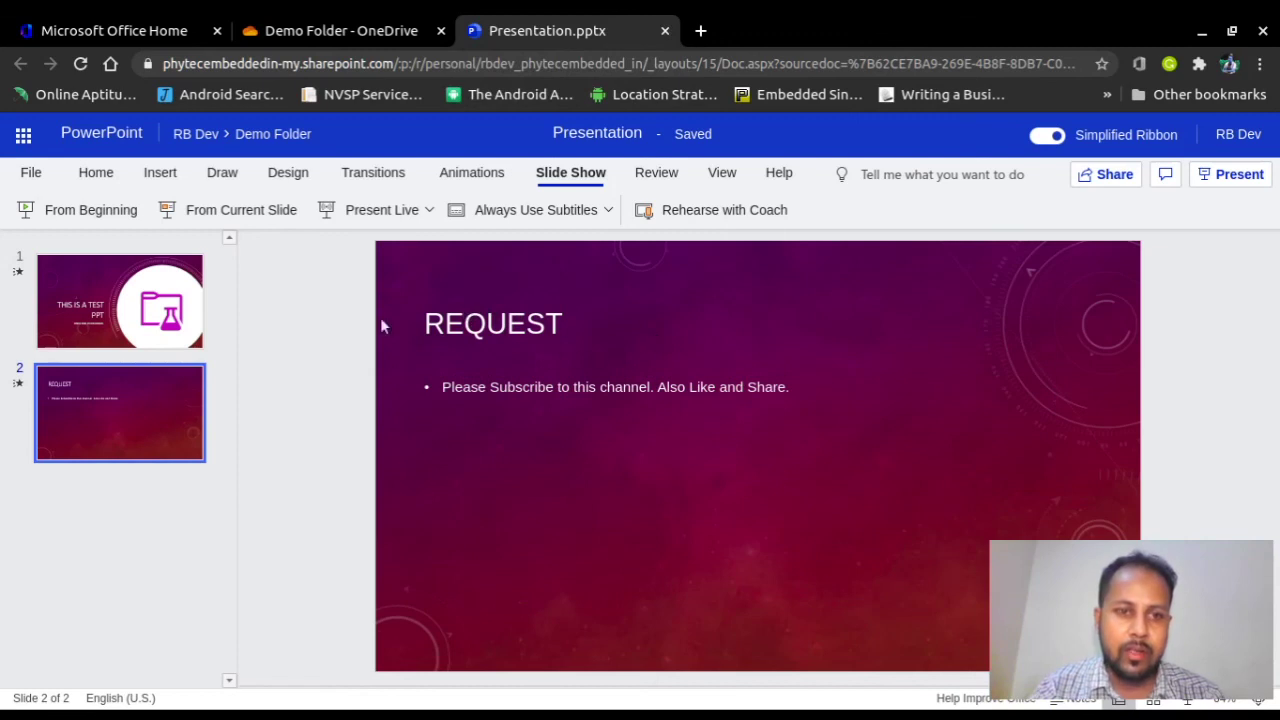
# Step: Close the presentation and view the file types that can be created in Demo Folder without creating one
pyautogui.click(667, 31)
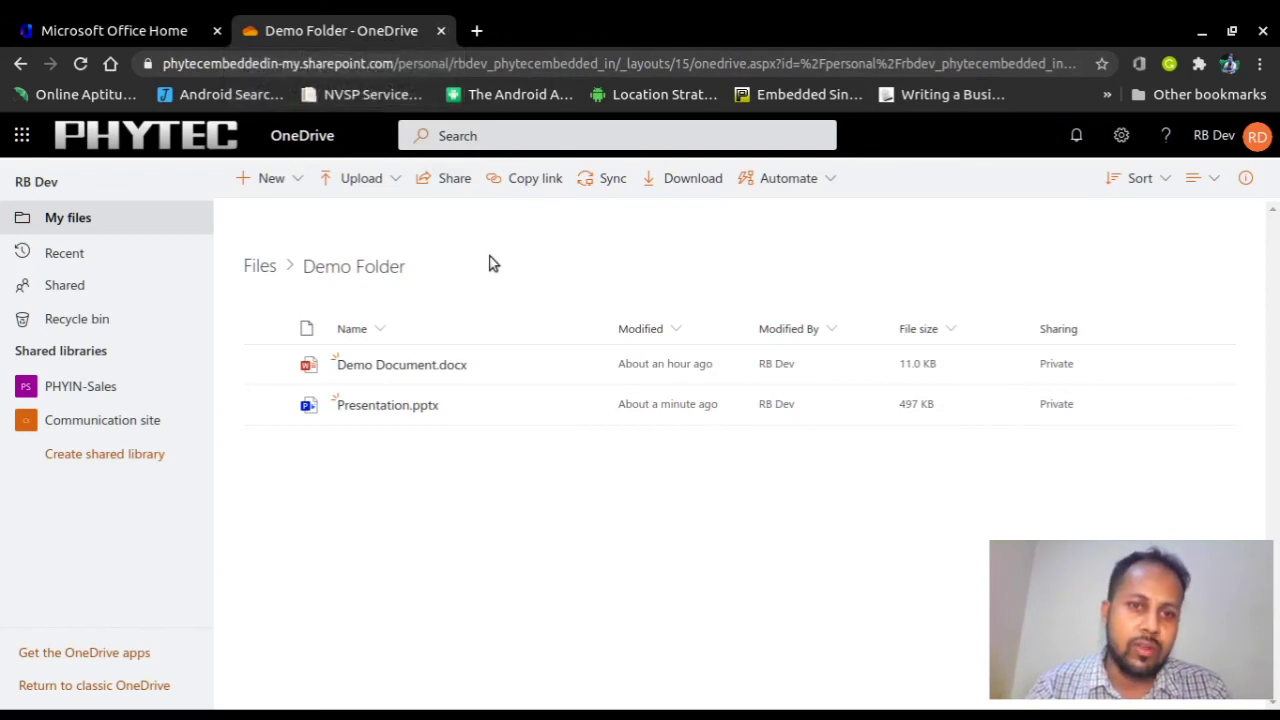
pyautogui.click(283, 179)
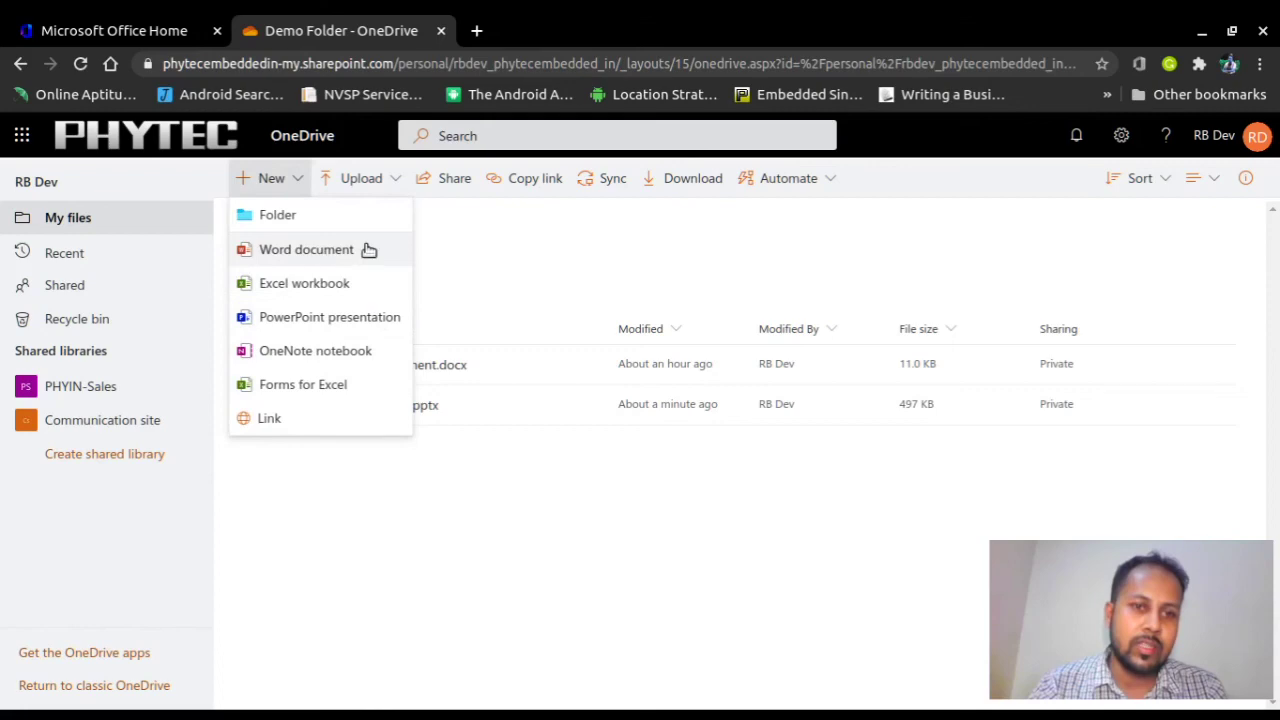
pyautogui.click(511, 262)
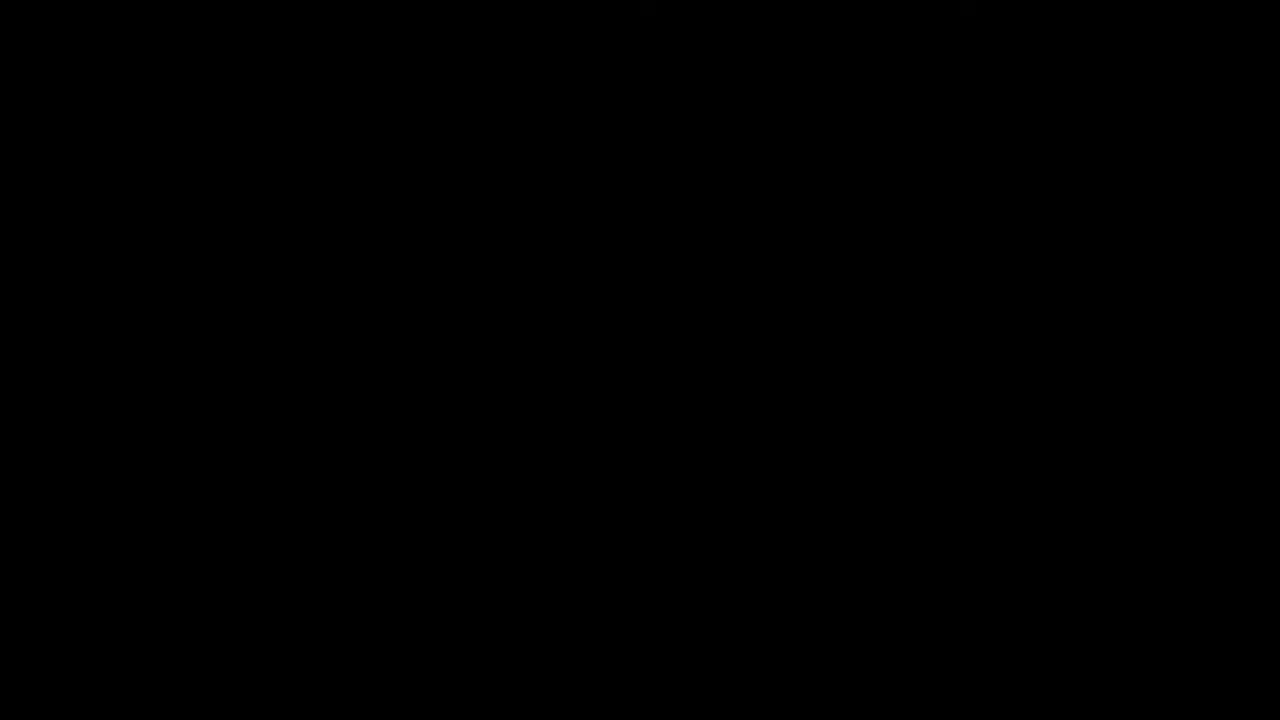